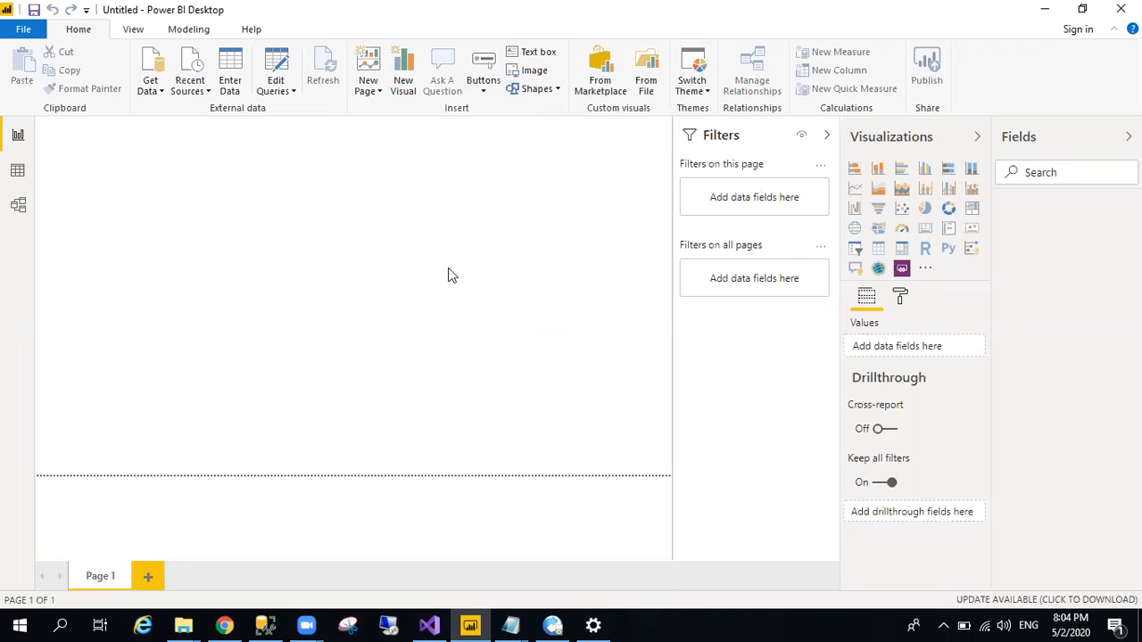
- Check the installed version of Power BI Desktop in the program's About information and close it
left_click(26, 32)
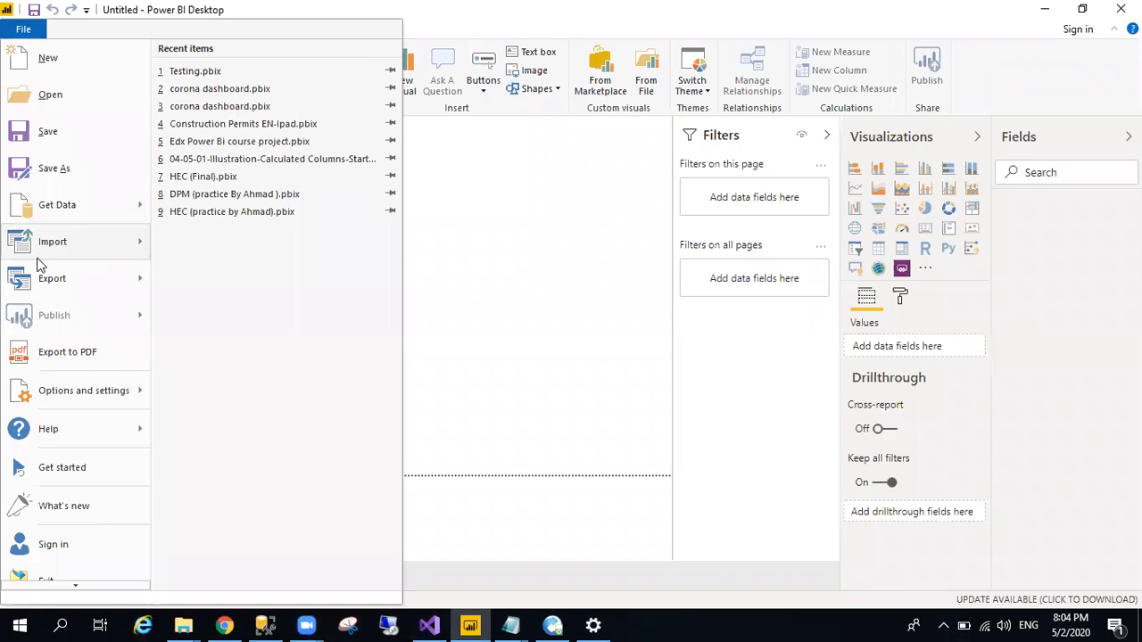
mouse_move(102, 438)
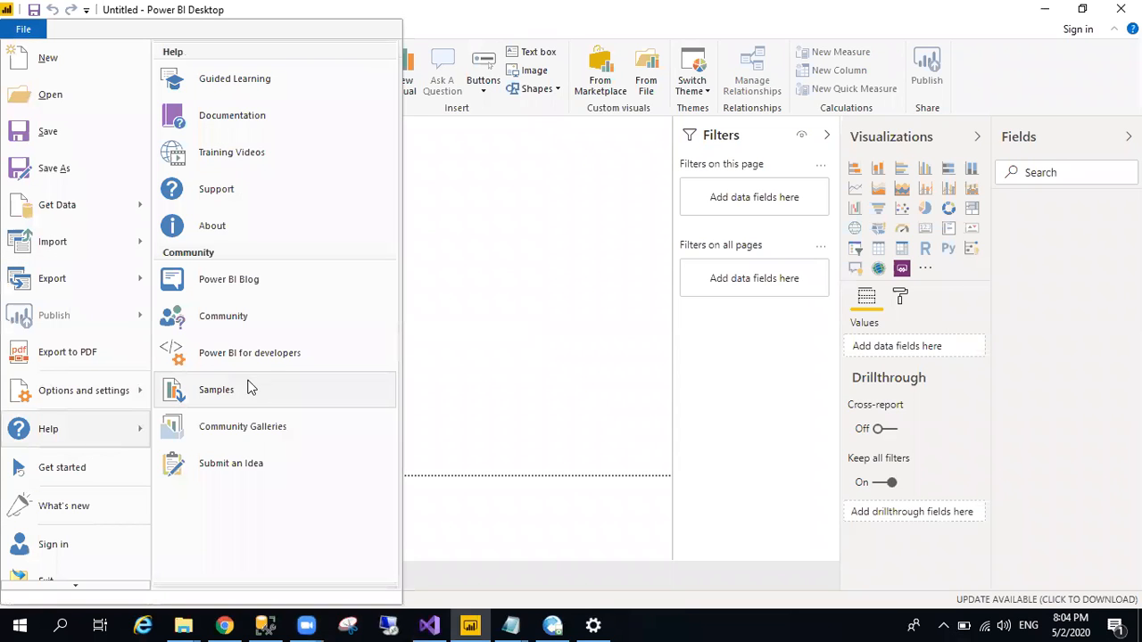
left_click(574, 341)
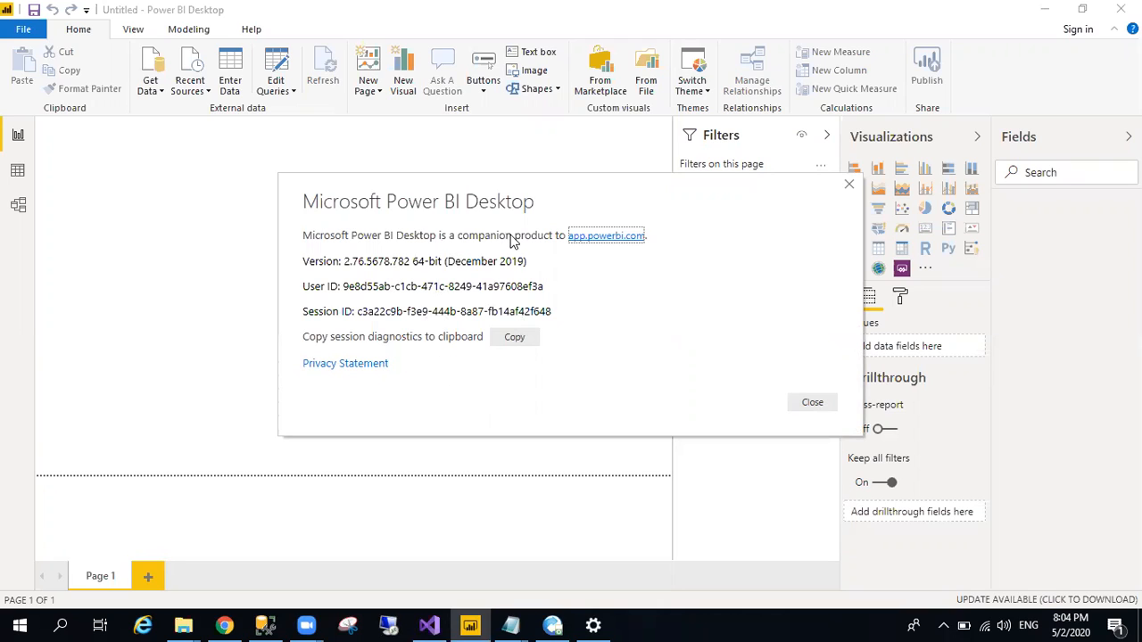
left_click_drag(538, 262, 425, 261)
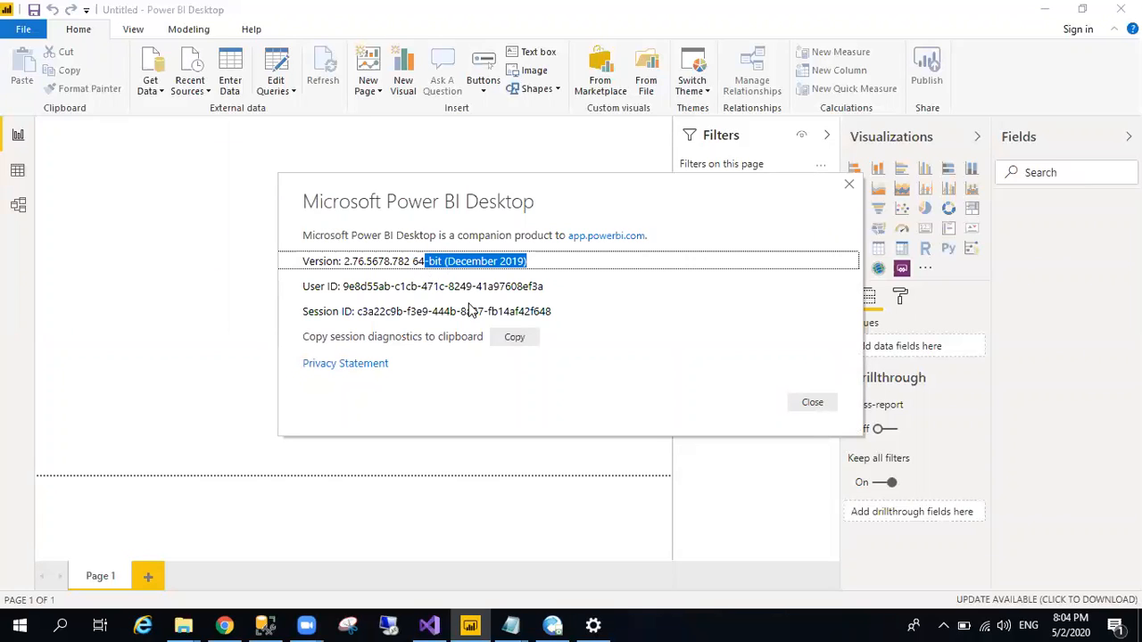
left_click(826, 404)
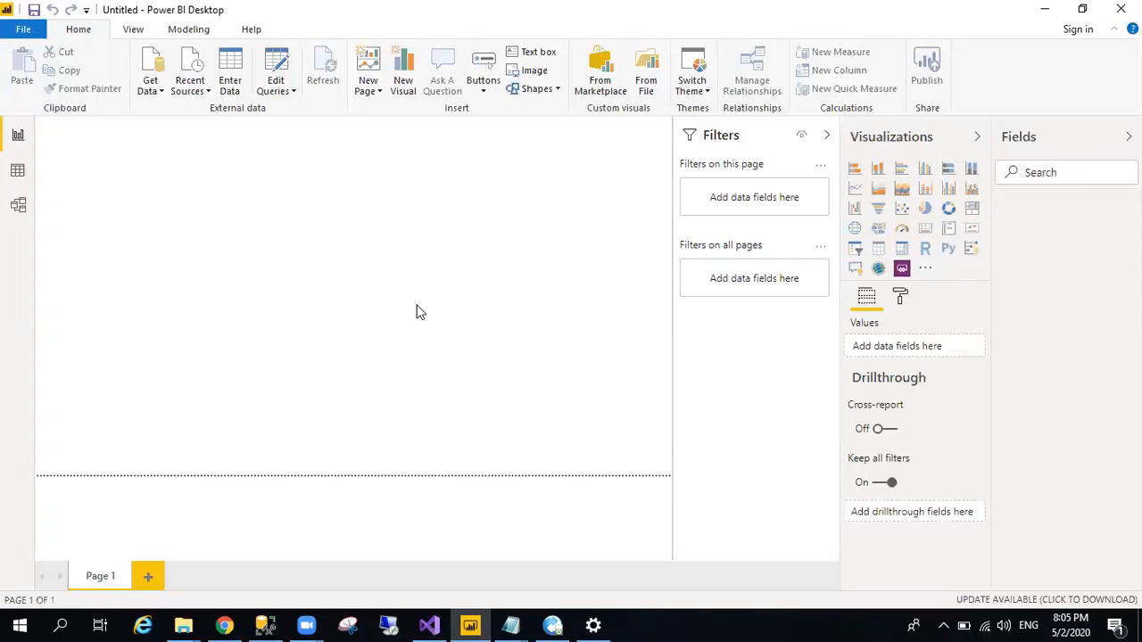
left_click(156, 101)
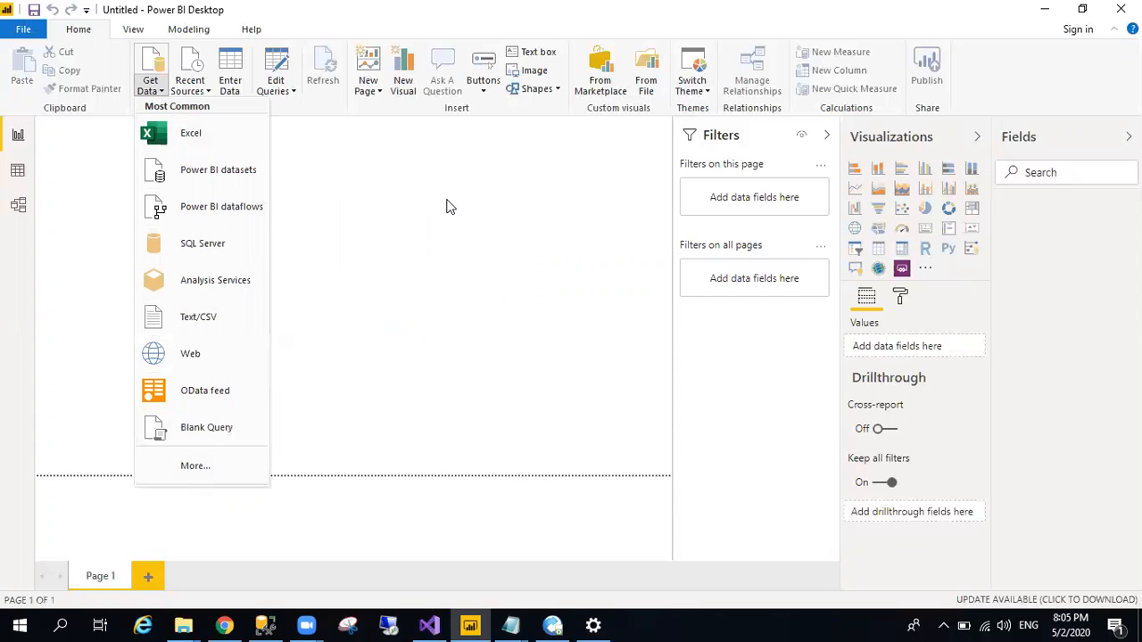
left_click(396, 239)
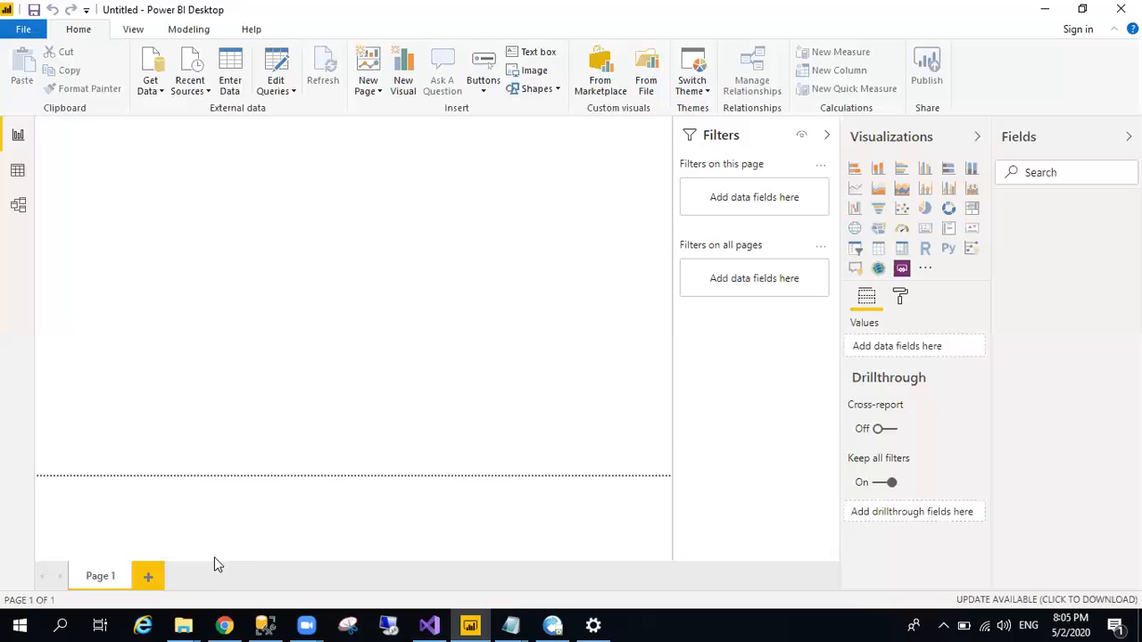
left_click(185, 626)
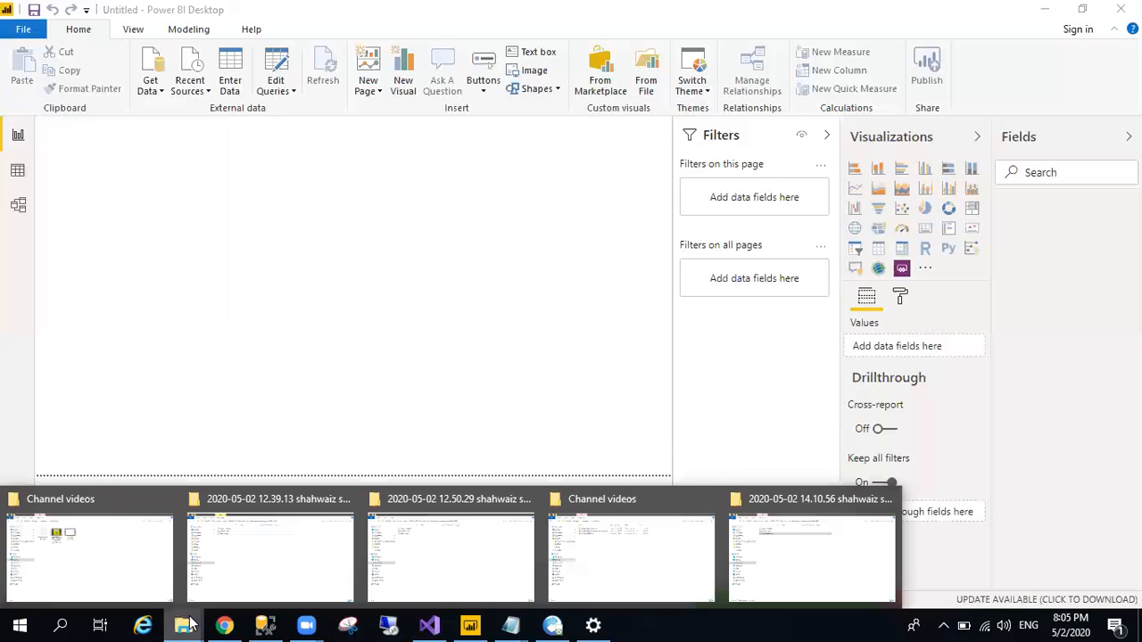
left_click(256, 320)
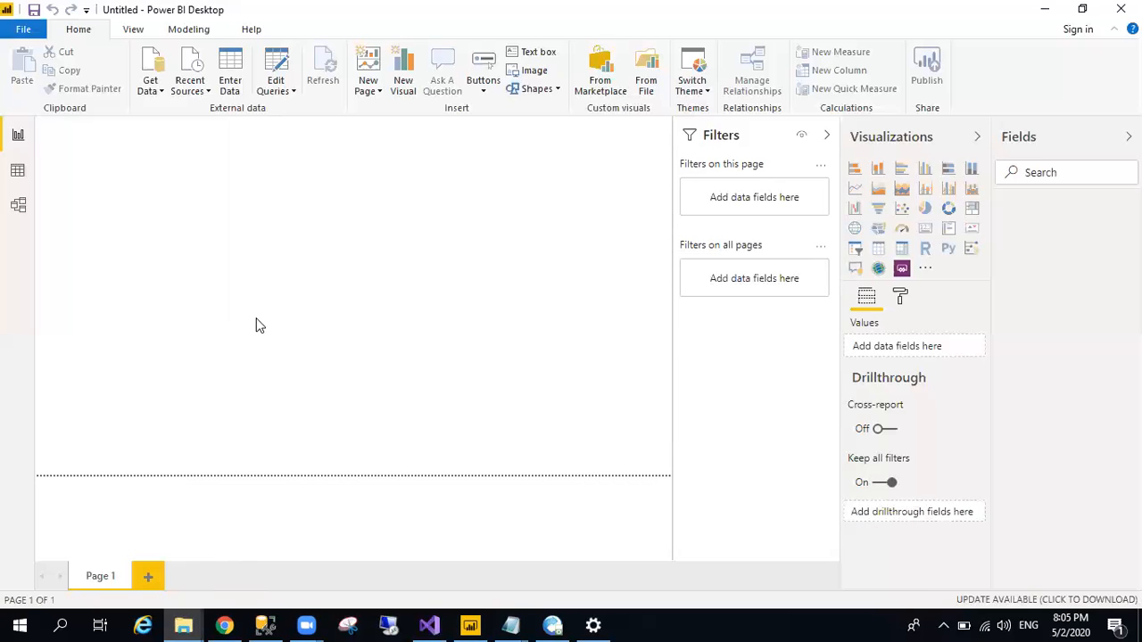
- Load the SalesOrders sheet from the Excel workbook SampleData.xlsx into the report
left_click(157, 100)
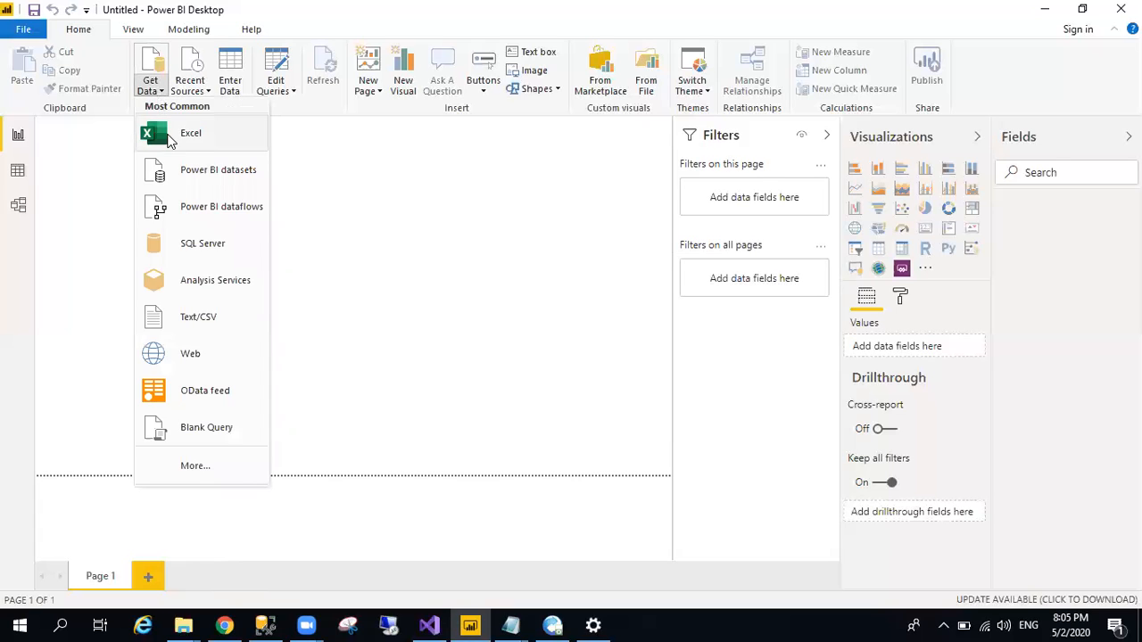
left_click(169, 134)
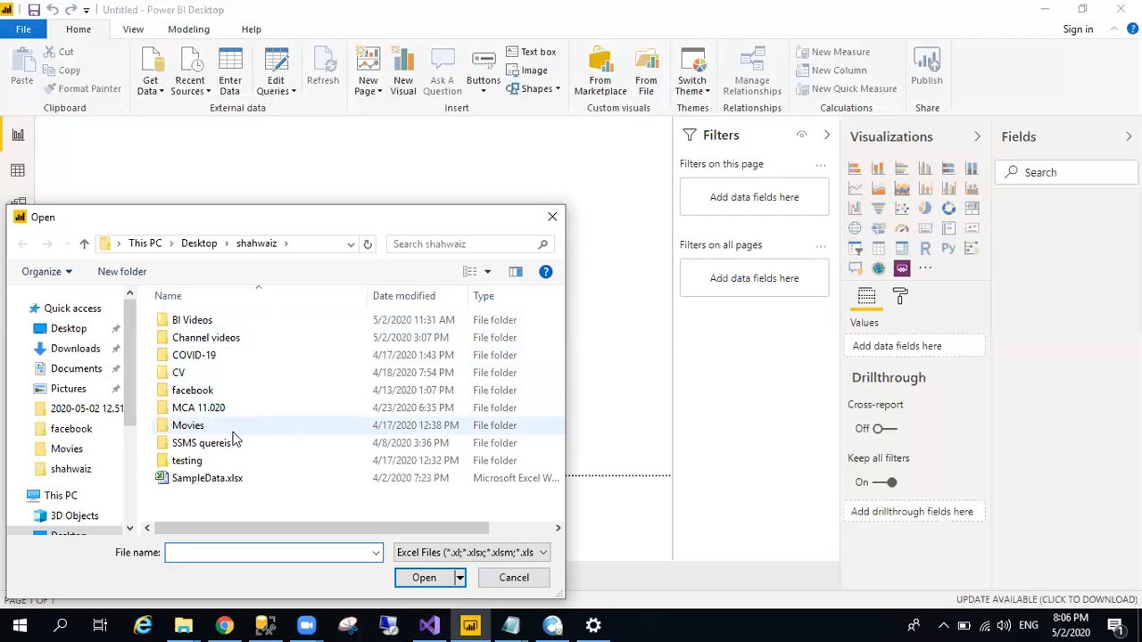
left_click(207, 481)
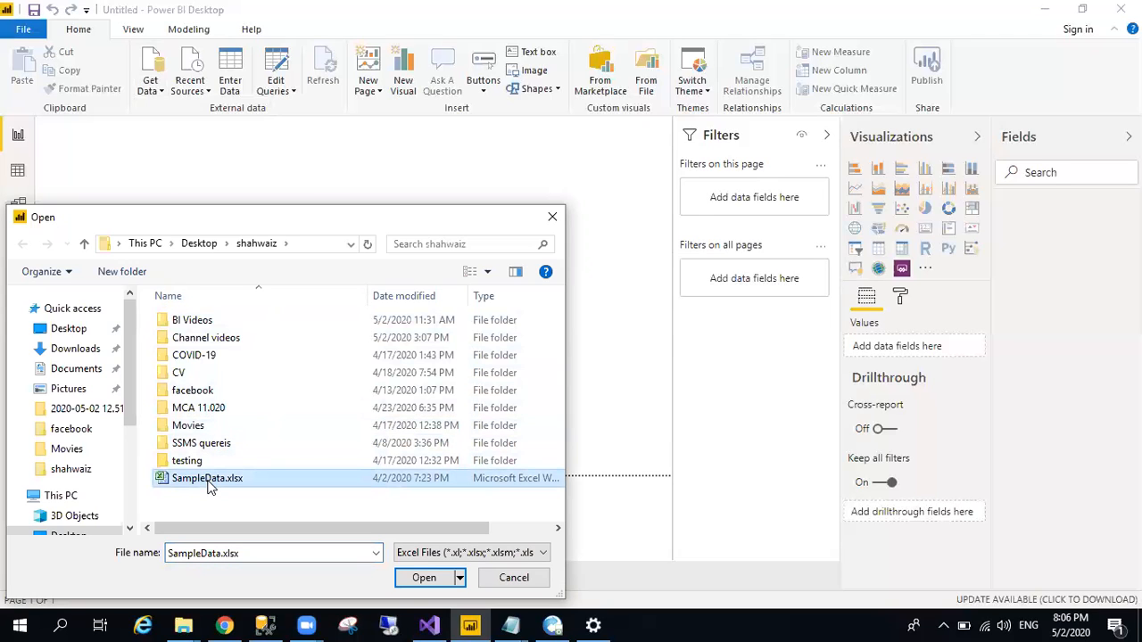
left_click(423, 579)
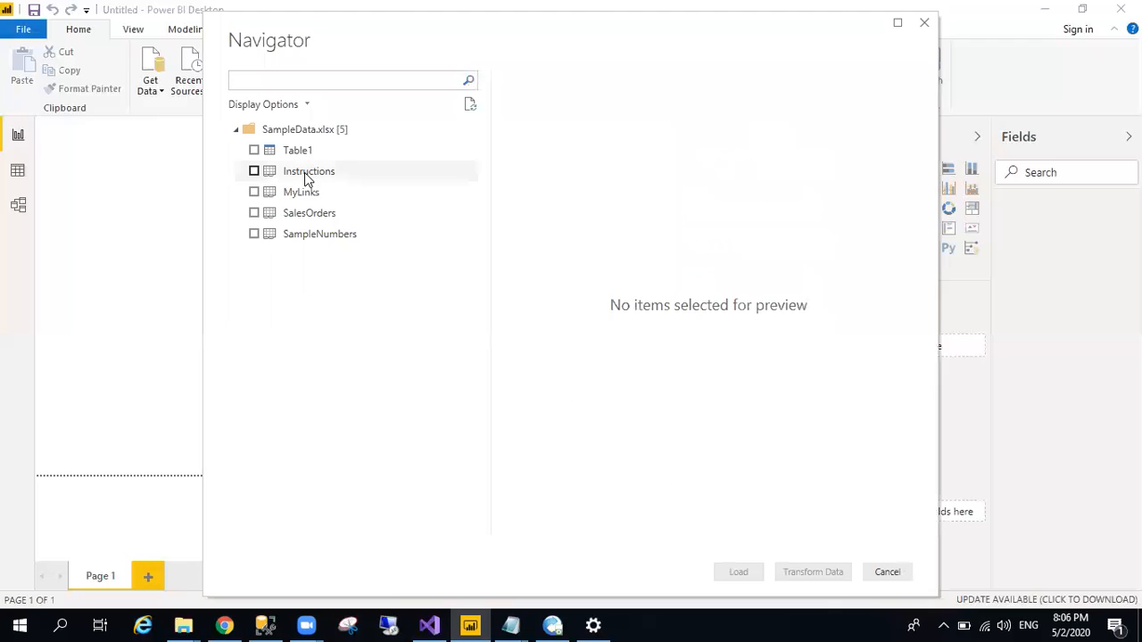
left_click(255, 214)
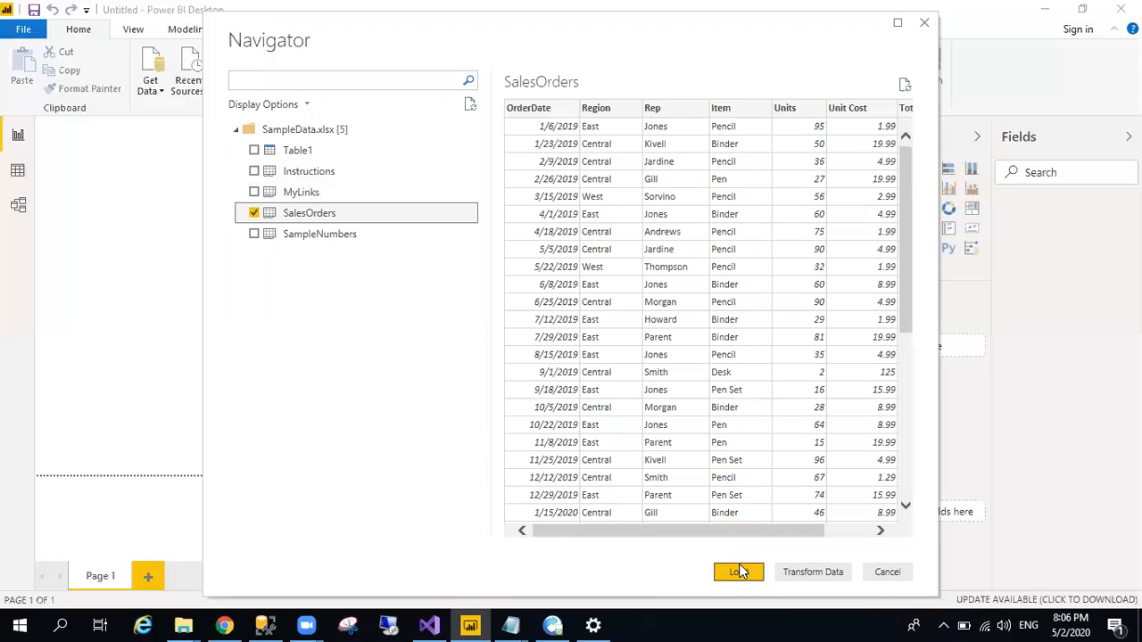
left_click(739, 571)
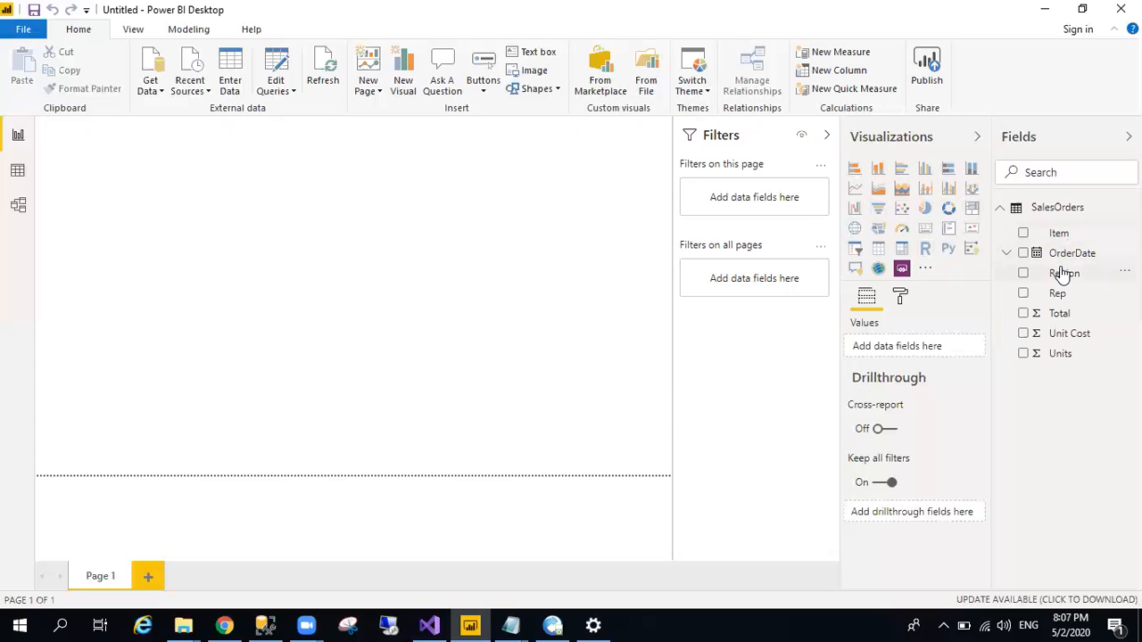
- Build a clustered bar chart of Unit Cost by Region on Page 1 and enlarge it to about 531 by 462
left_click_drag(1067, 276, 235, 258)
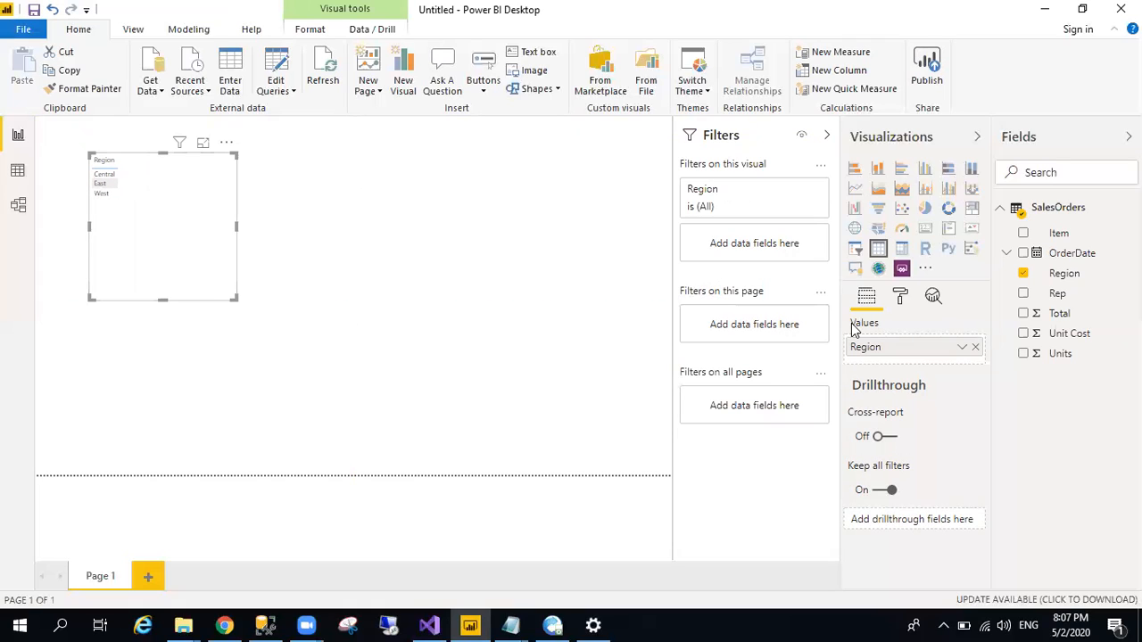
left_click(1024, 334)
left_click_drag(216, 256, 196, 276)
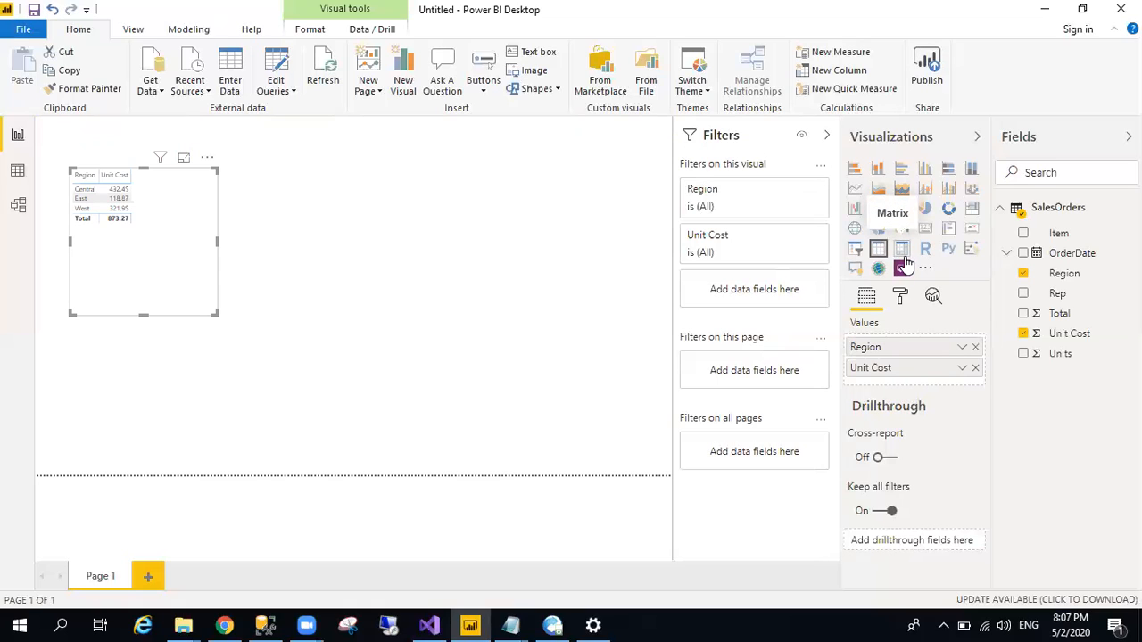
left_click(902, 170)
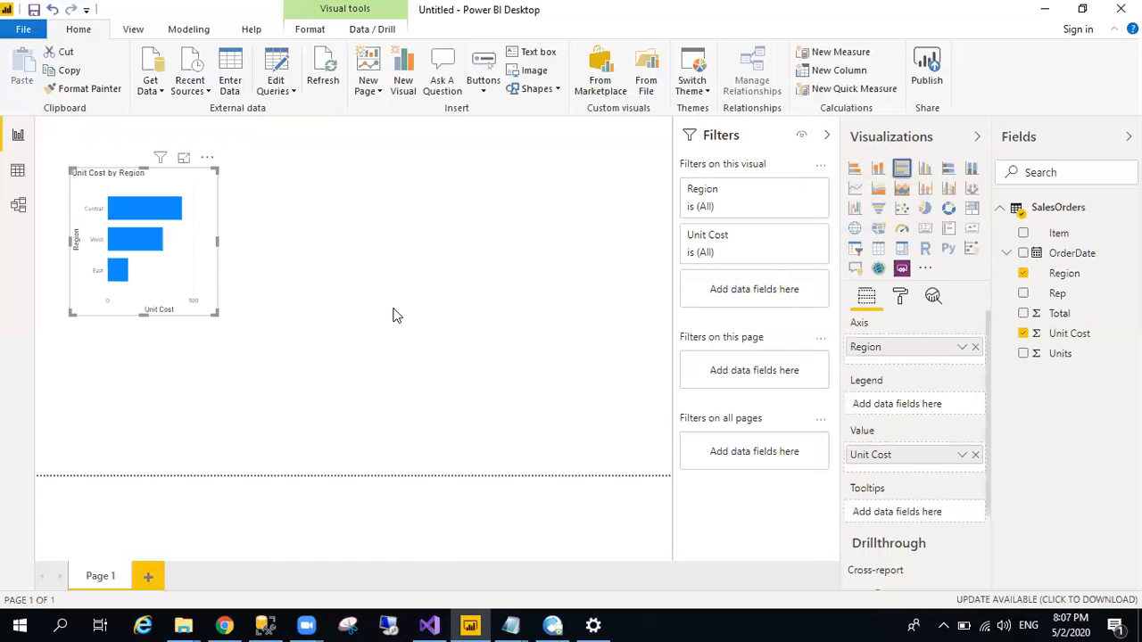
left_click_drag(218, 316, 279, 384)
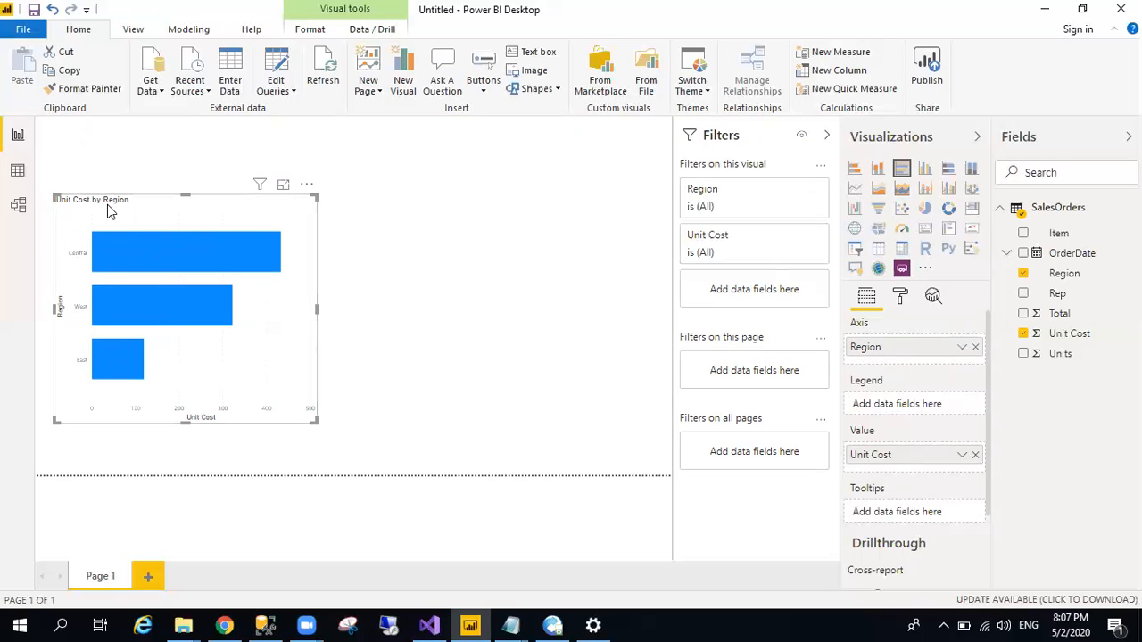
- Review the bar chart's General format settings, including its position, width and height
left_click(901, 300)
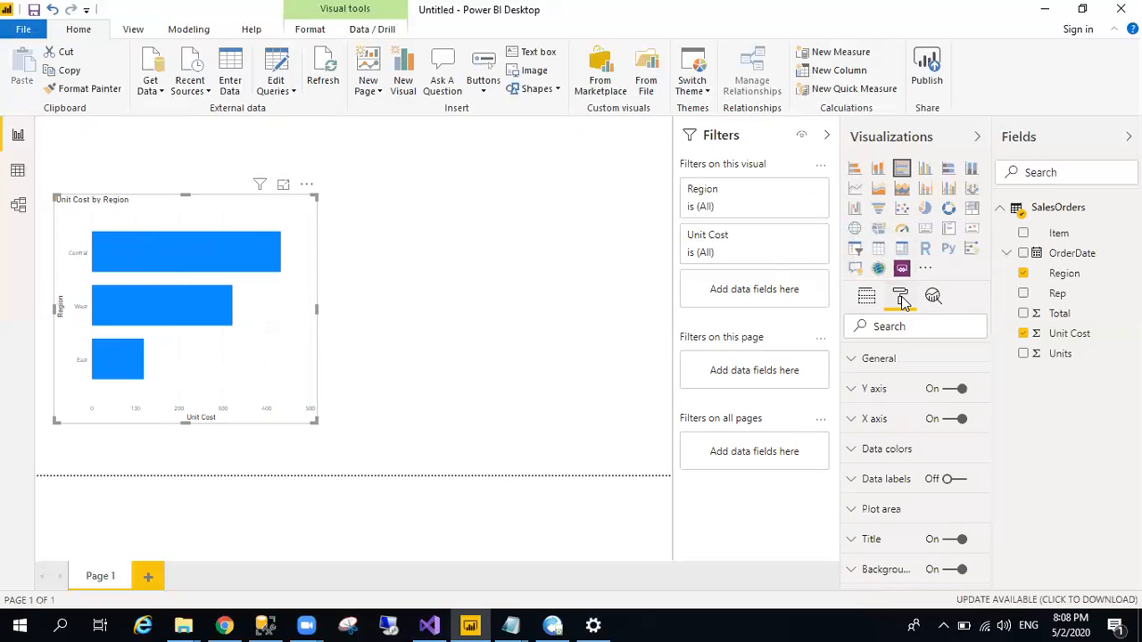
left_click(915, 362)
left_click_drag(986, 389, 989, 444)
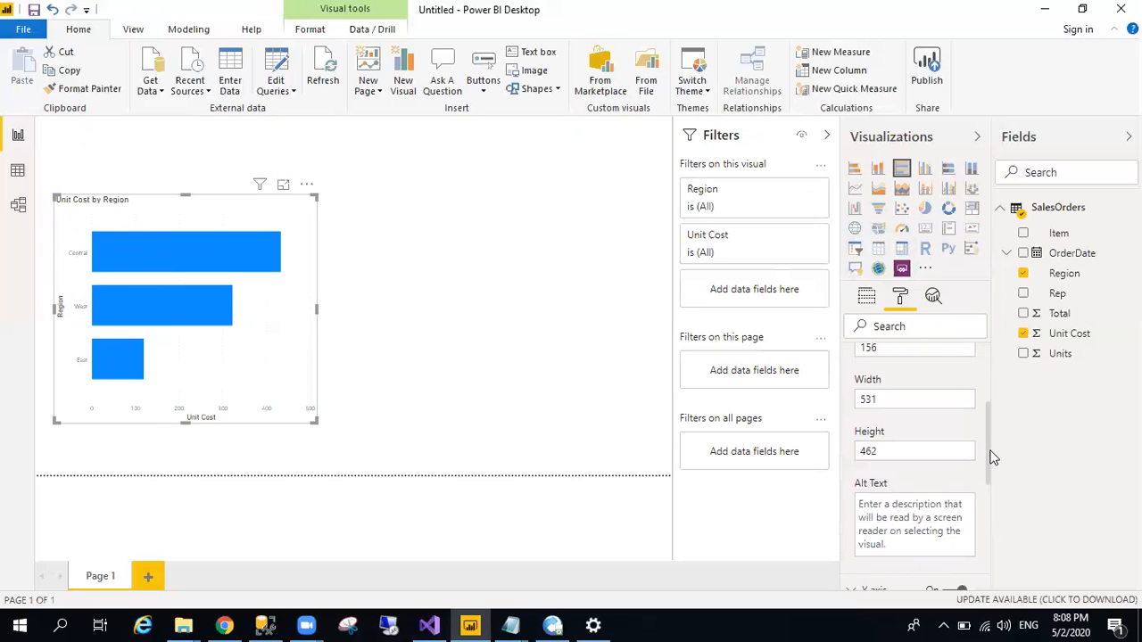
scroll(991, 442, "up", 2)
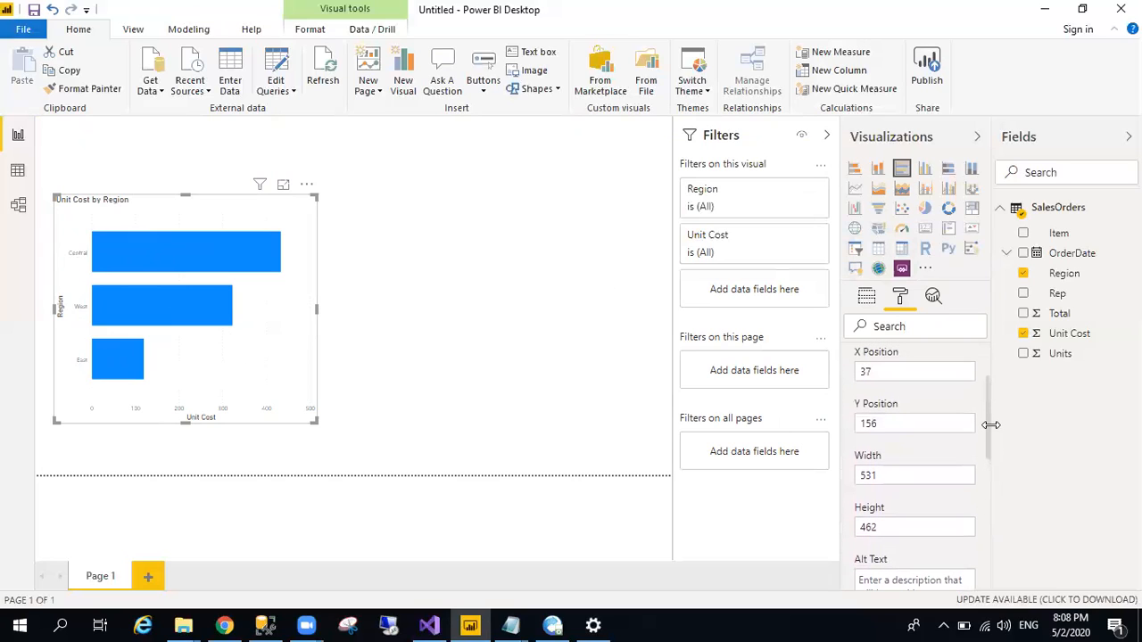
scroll(990, 429, "up", 2)
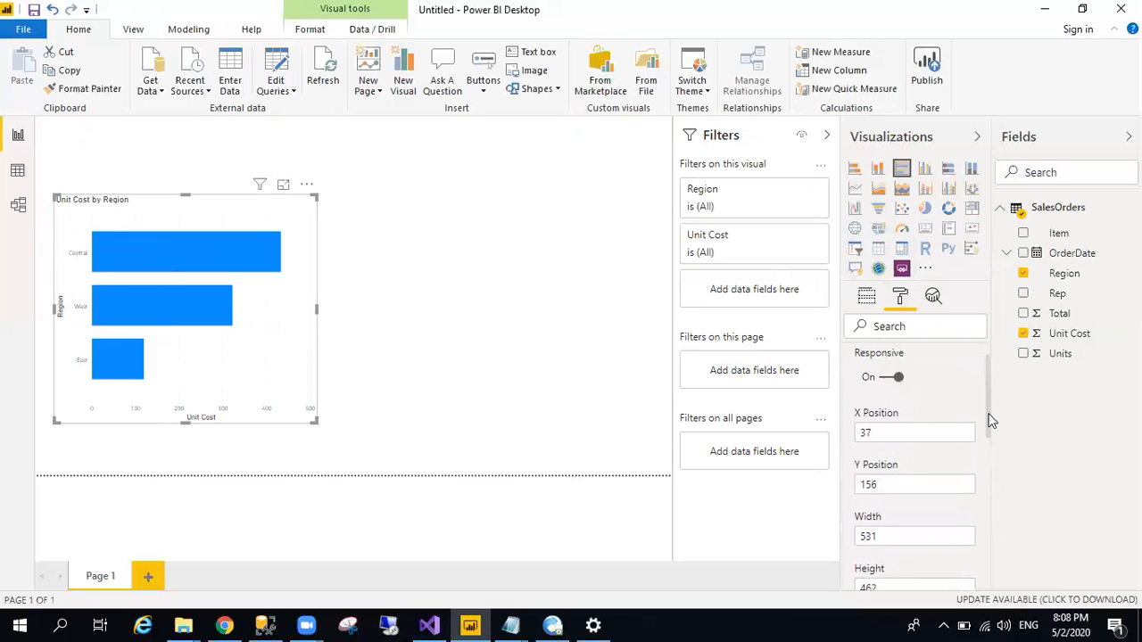
scroll(991, 419, "up", 2)
left_click(856, 359)
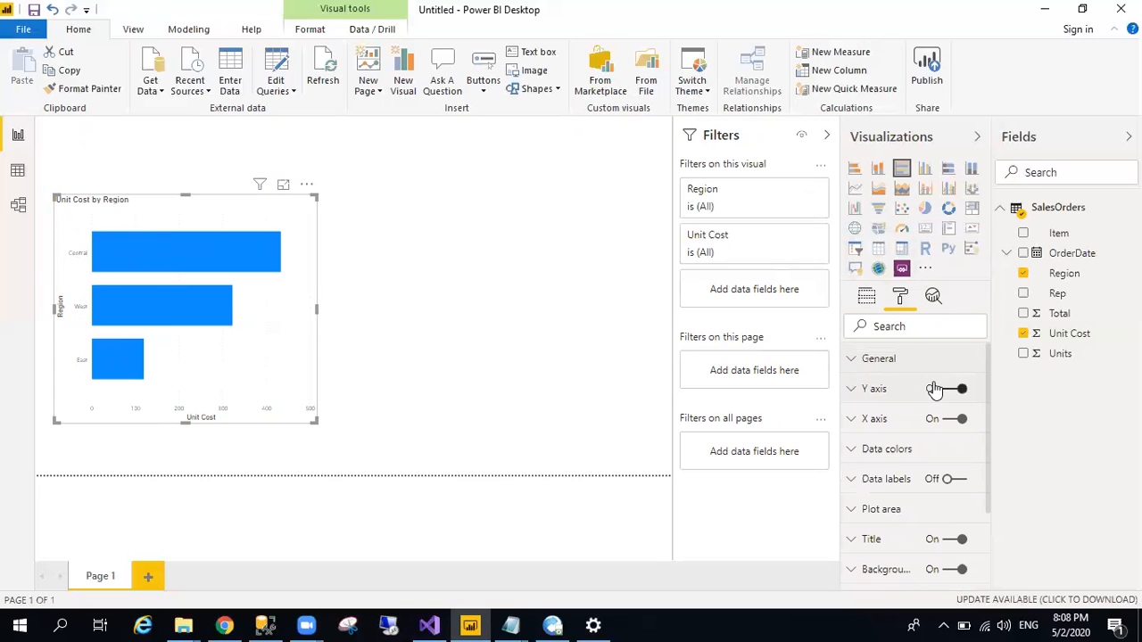
- Set the default data color of the bar chart to the red theme color
left_click(889, 451)
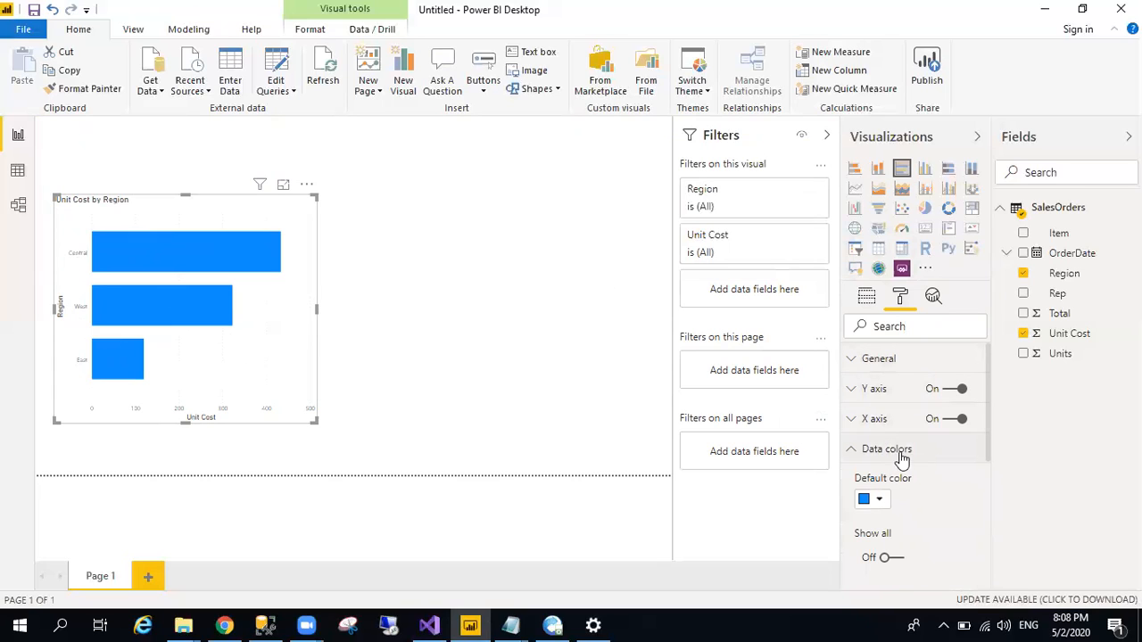
scroll(989, 451, "down", 2)
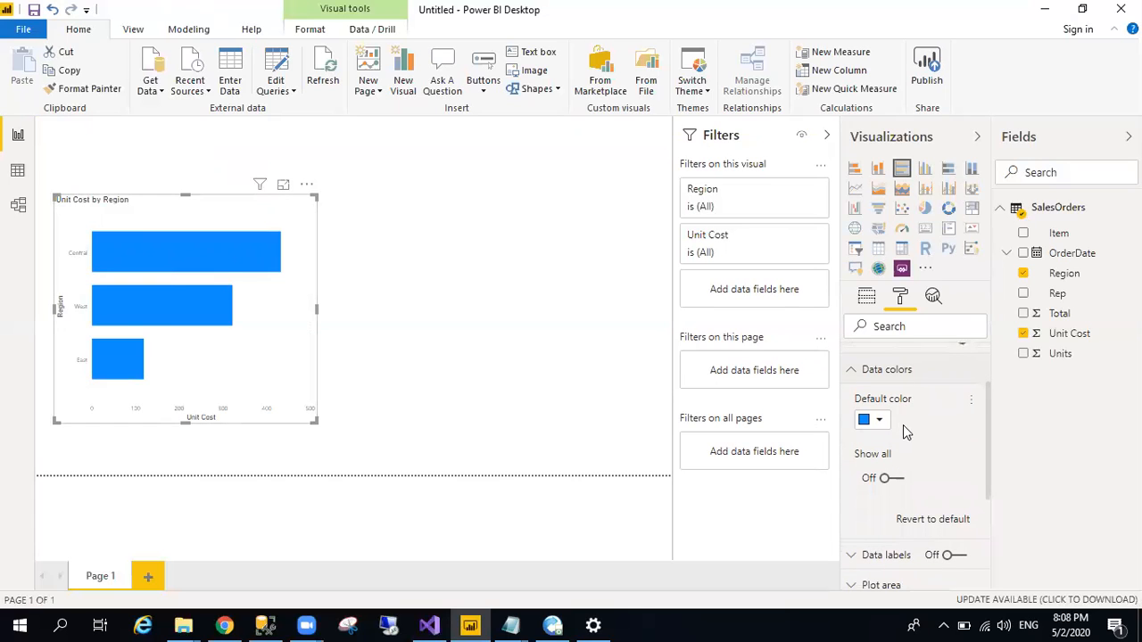
left_click(881, 421)
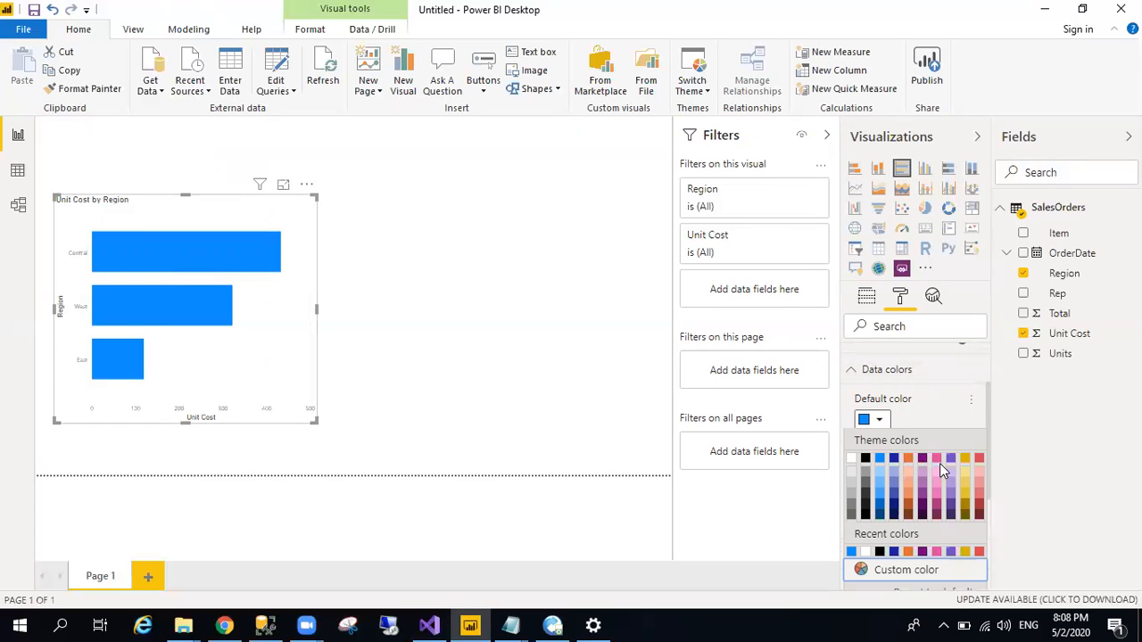
left_click(979, 458)
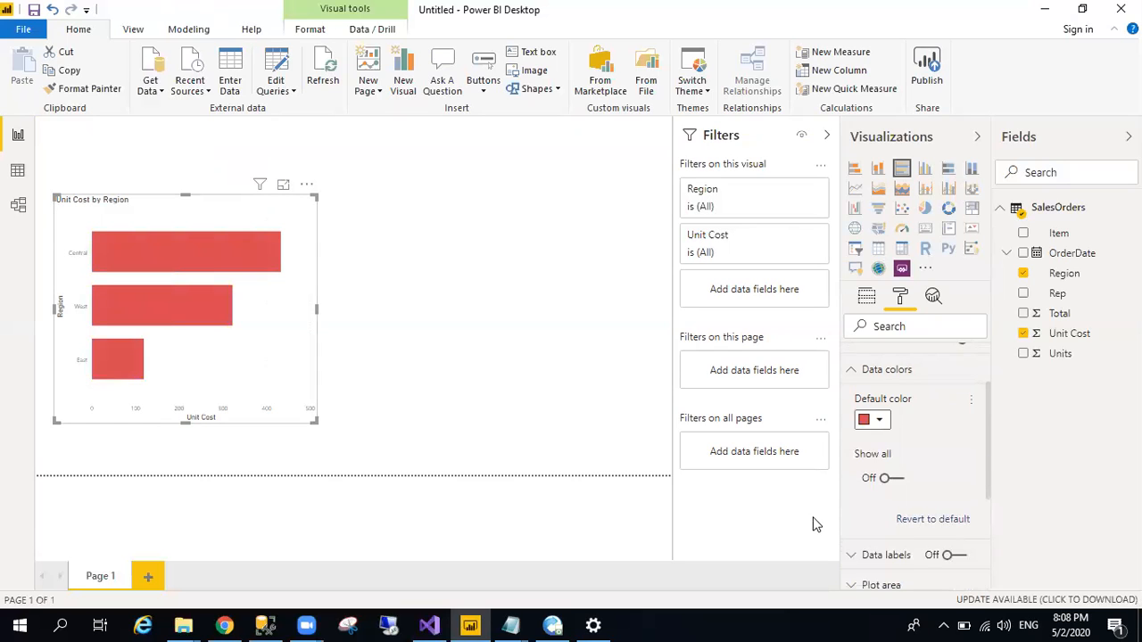
- Show separate data colors for all regions and set the West bar to black
left_click(889, 479)
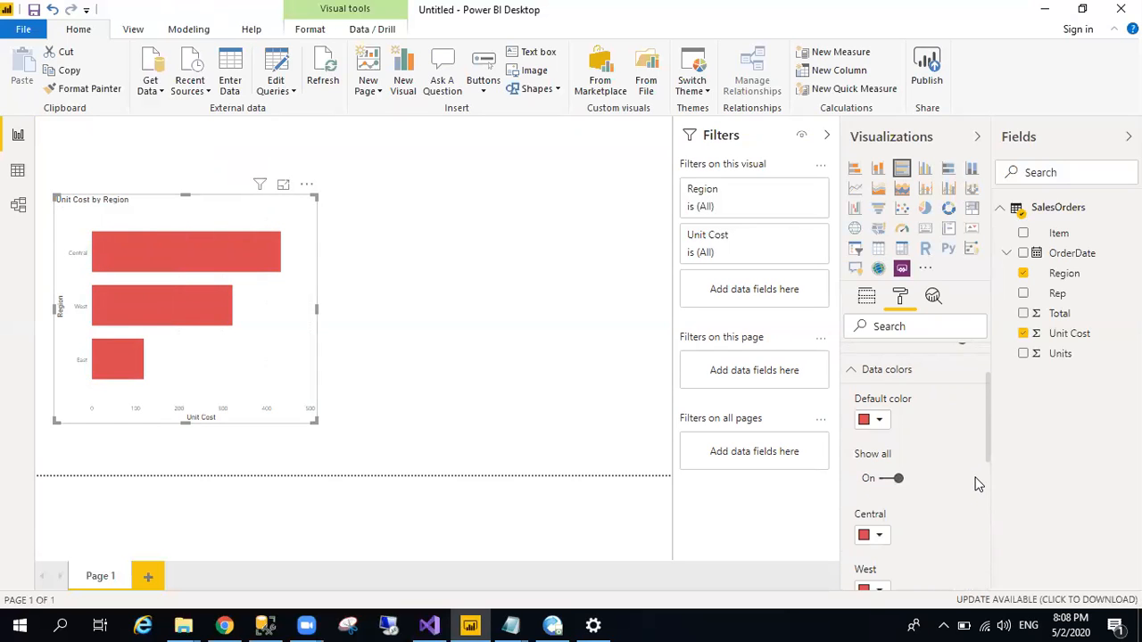
scroll(993, 459, "down", 3)
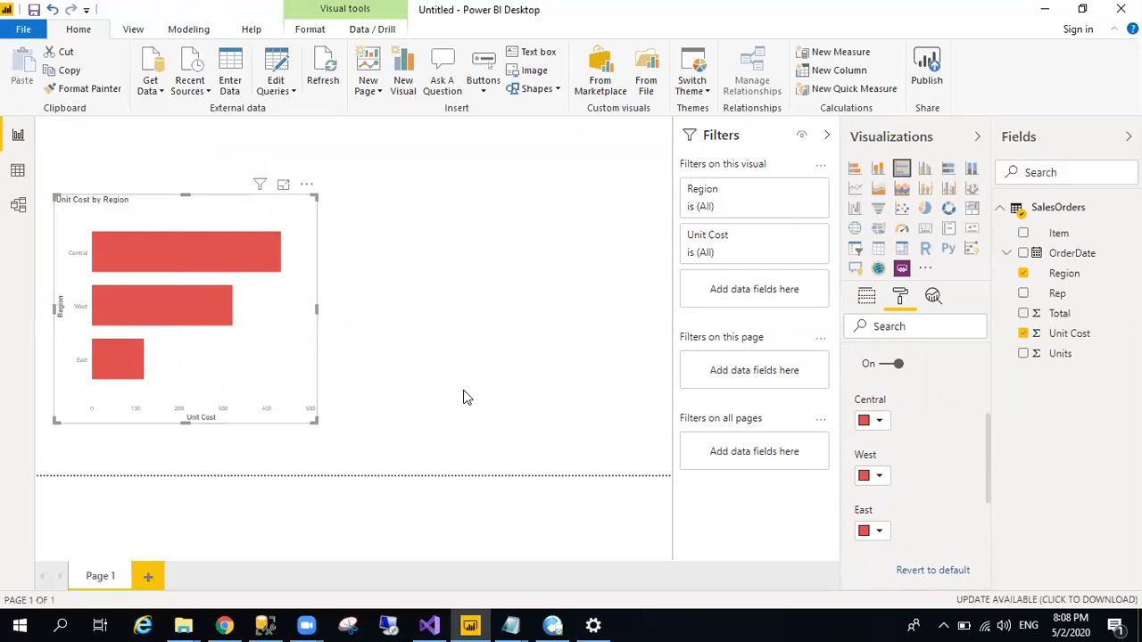
left_click(878, 423)
left_click(878, 423)
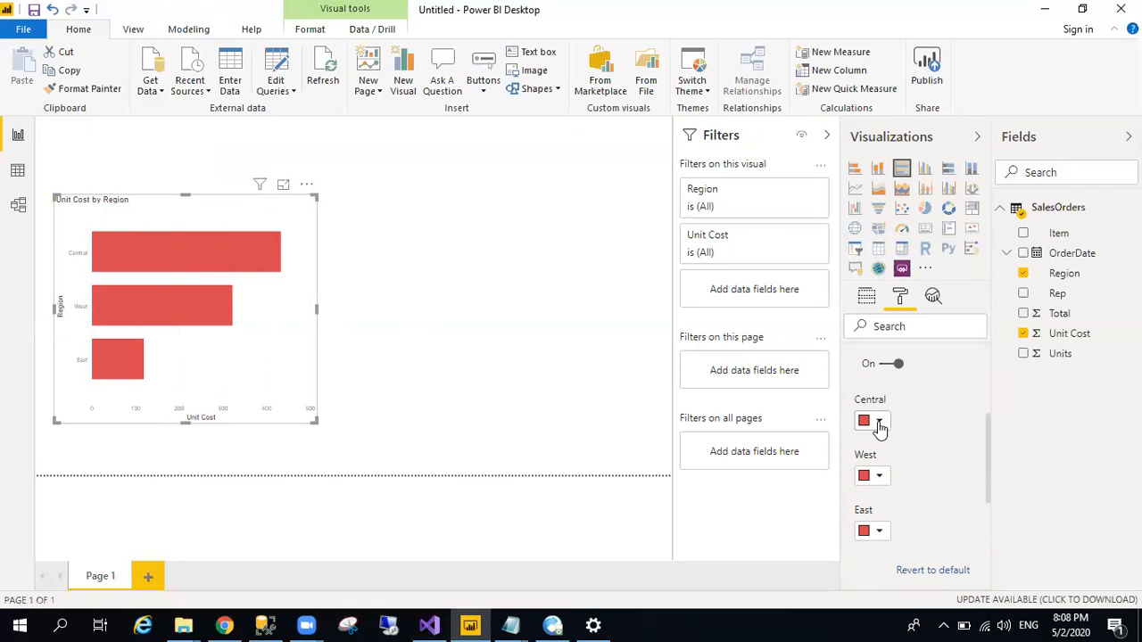
left_click(878, 478)
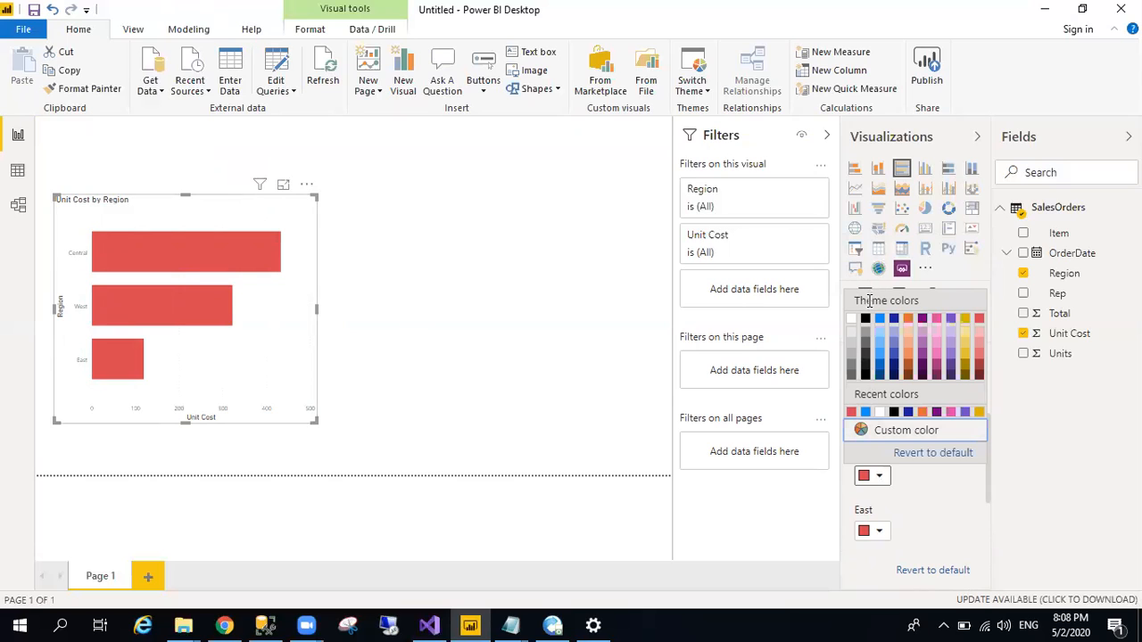
left_click(866, 320)
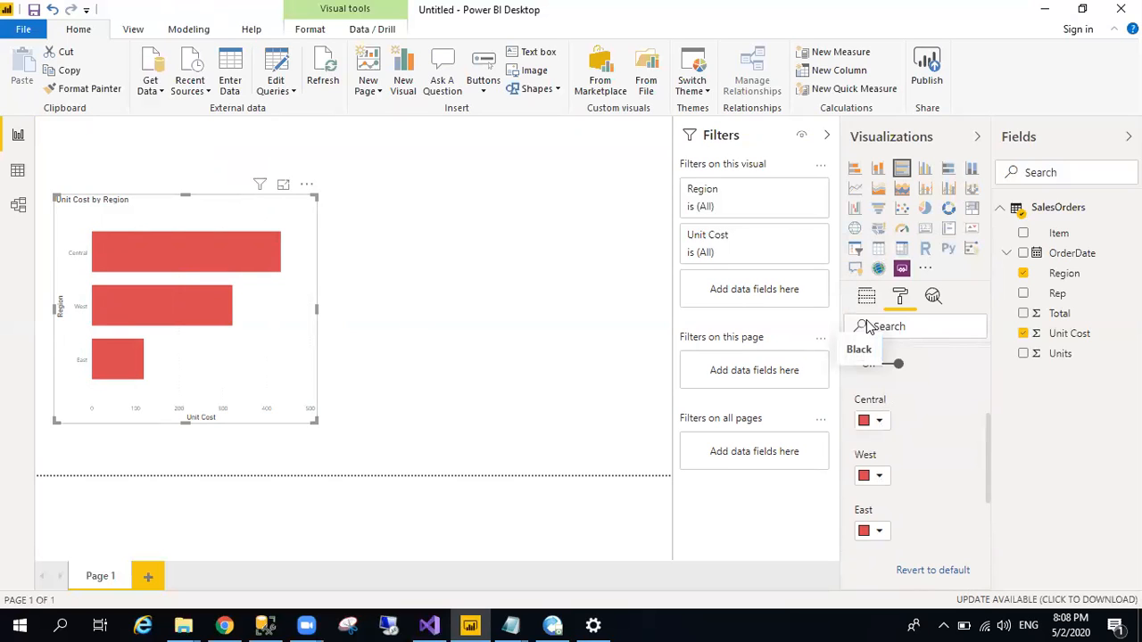
left_click(870, 477)
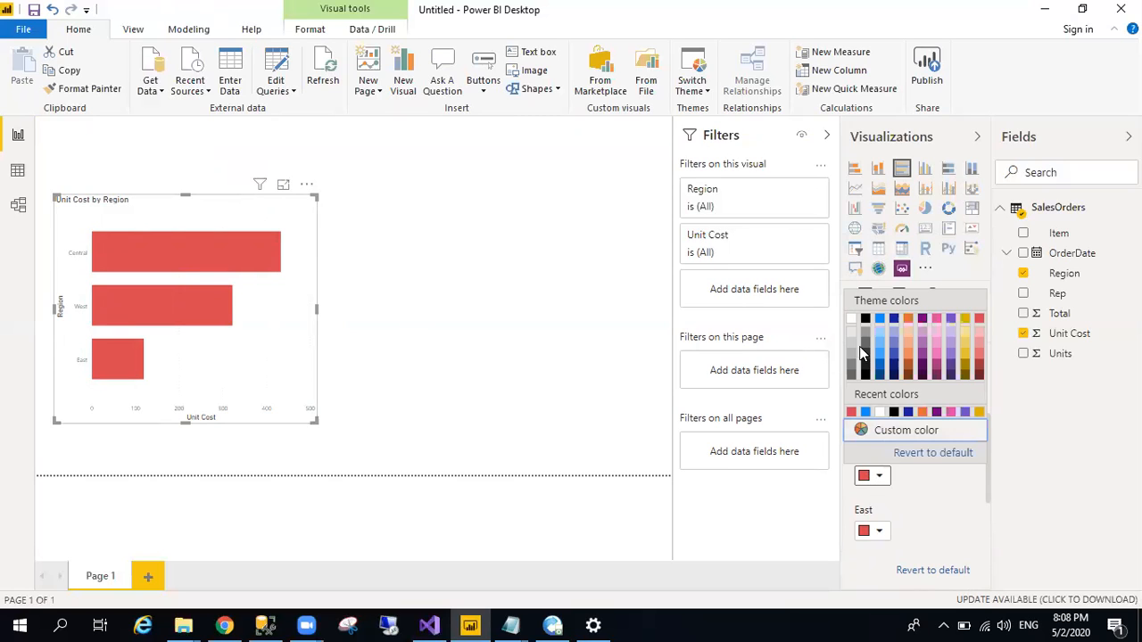
left_click(865, 320)
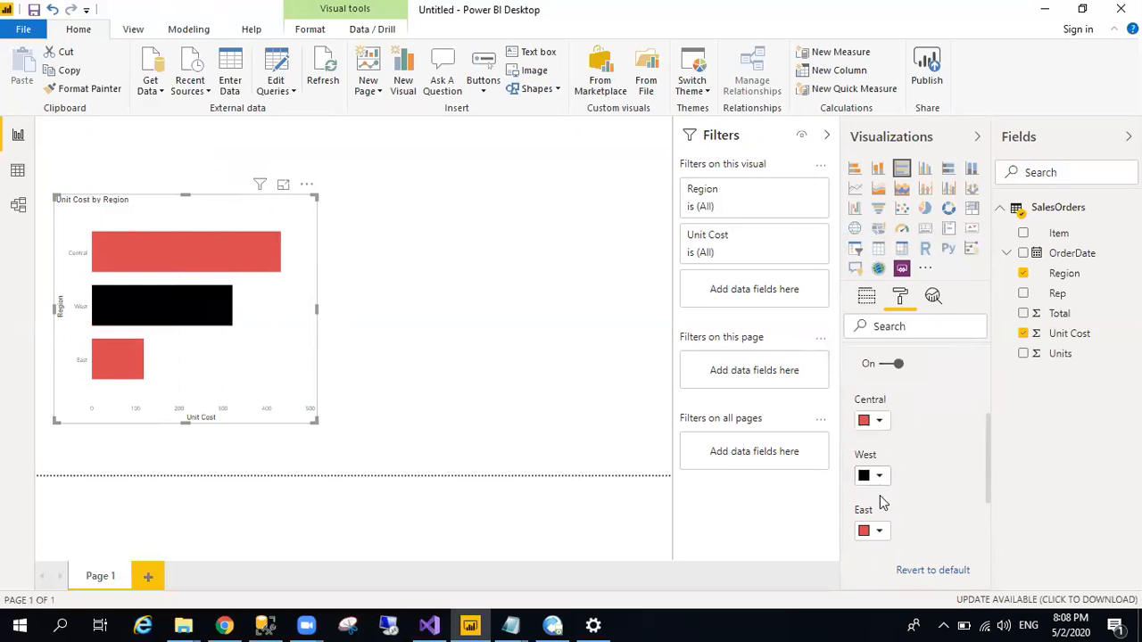
- Set the East bar's data color to the pink theme color and close the data color settings
left_click(880, 533)
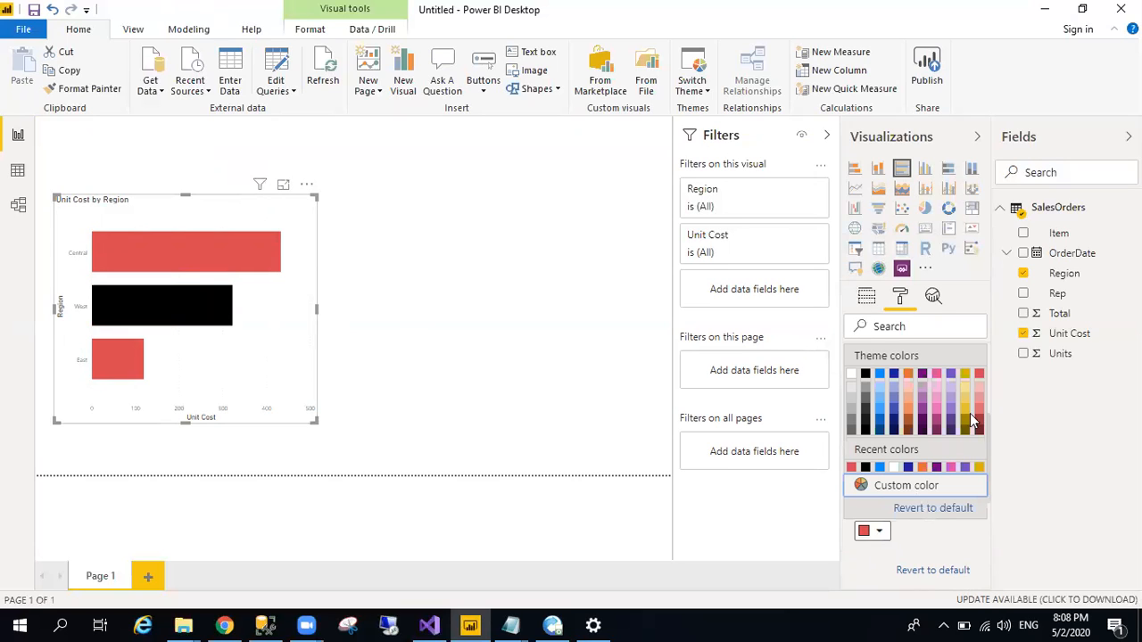
left_click(937, 374)
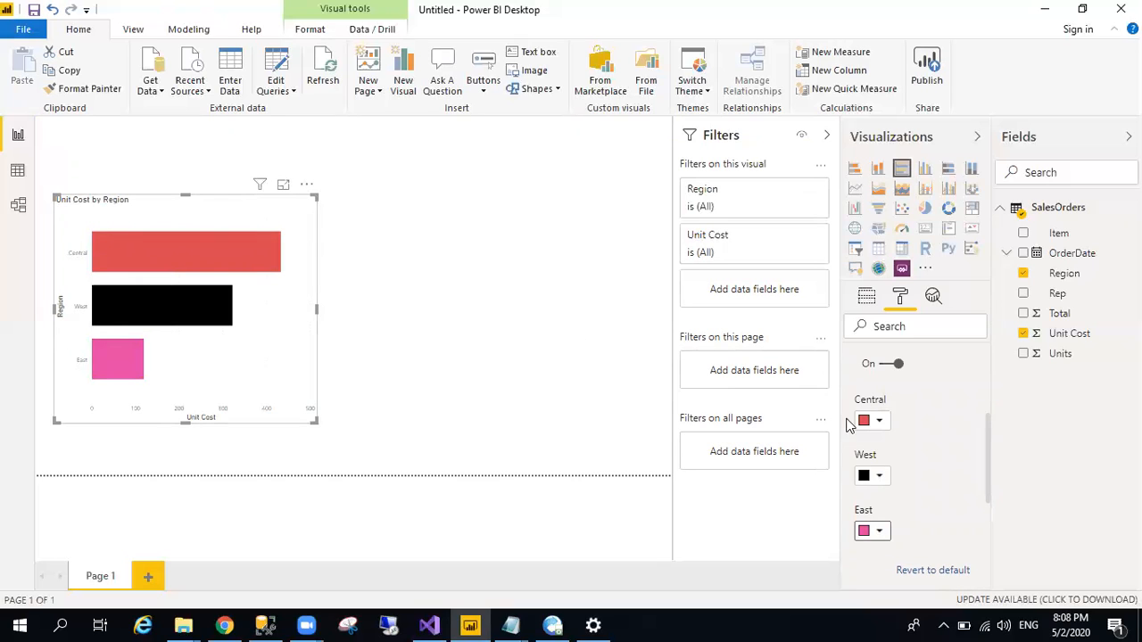
left_click_drag(993, 447, 988, 395)
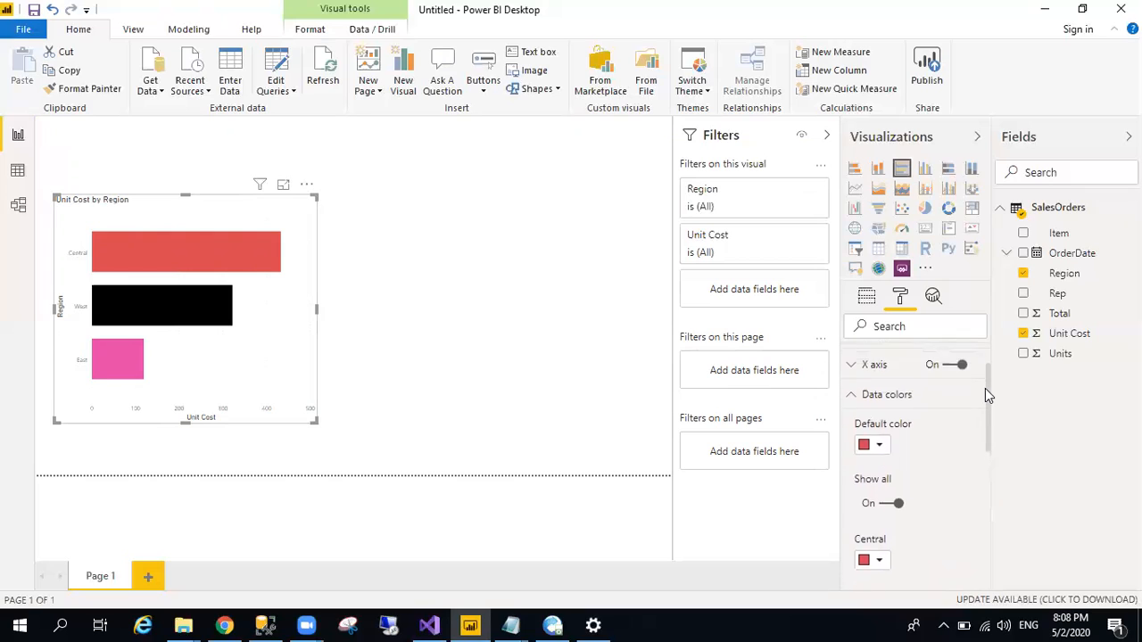
left_click(877, 402)
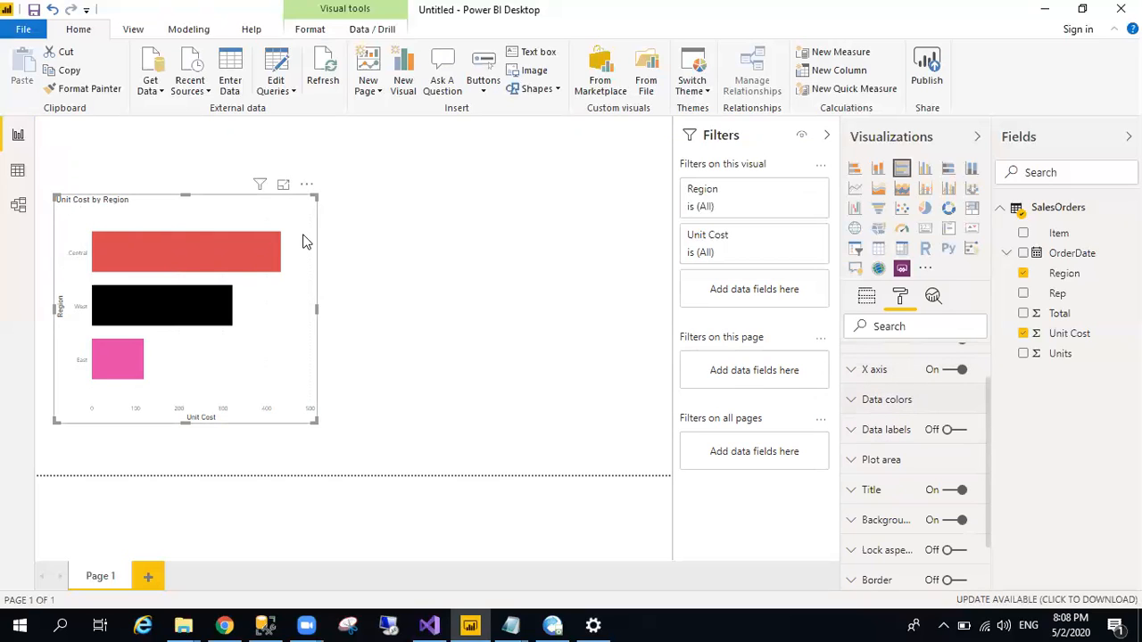
- Change the bar chart's title text to "Region by Unit cost"
left_click(883, 493)
left_click_drag(987, 430, 988, 457)
left_click(962, 457)
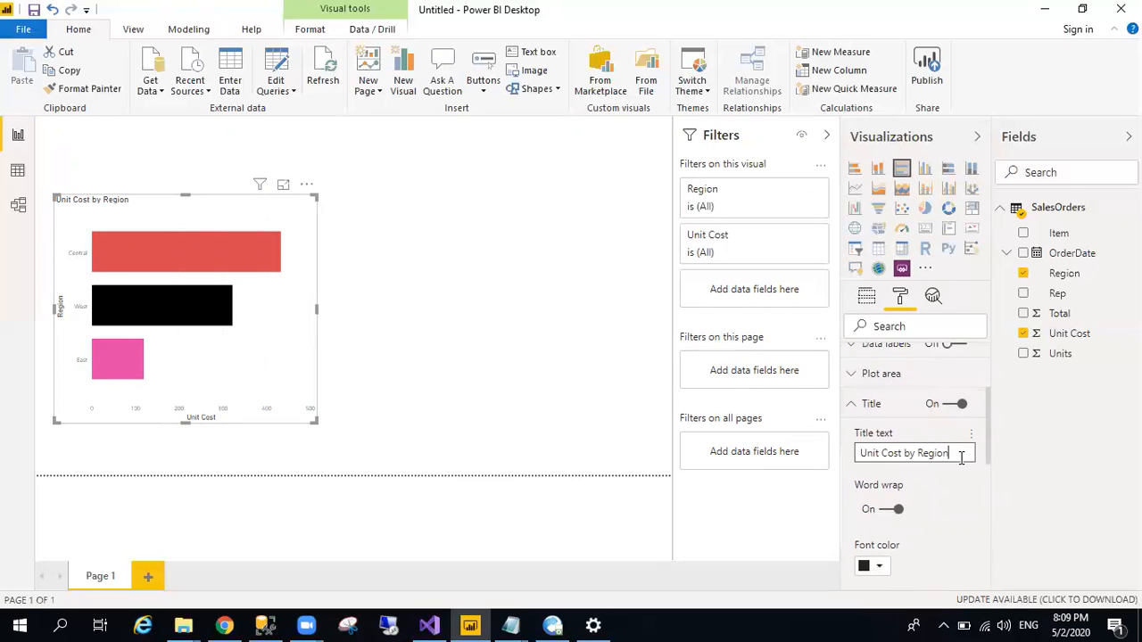
key("ctrl+a")
type("abc")
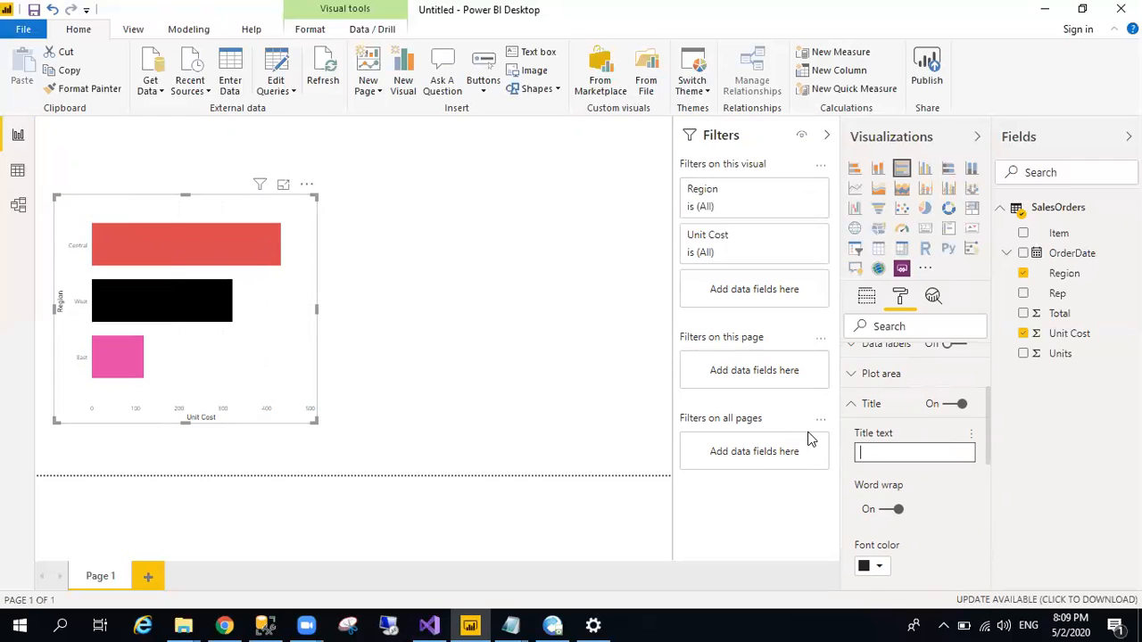
type("Region by Unit cost")
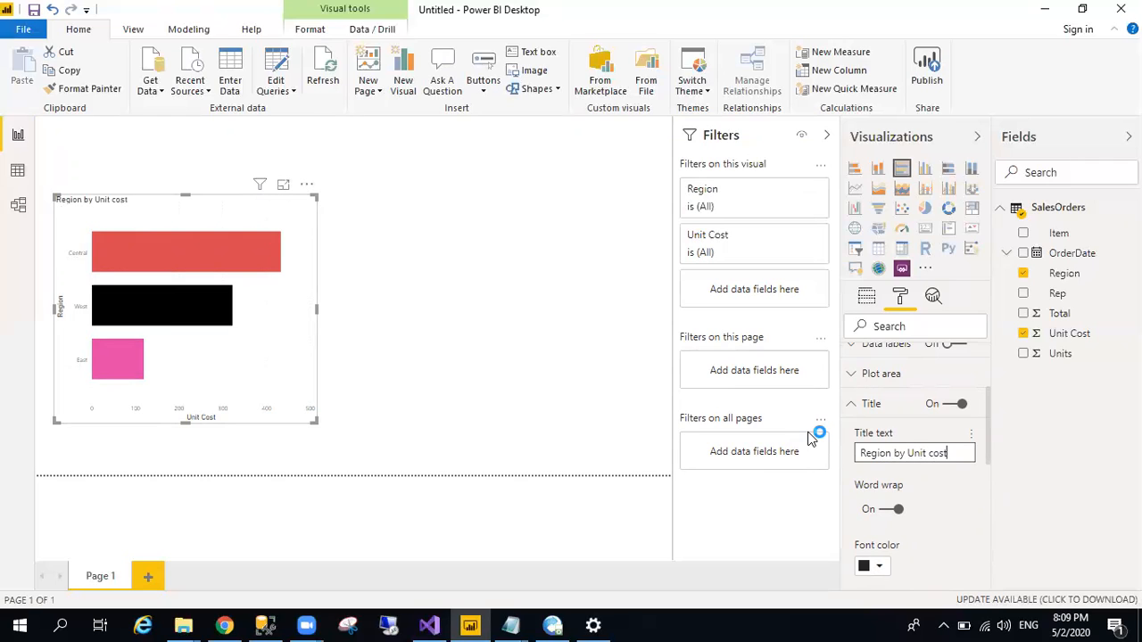
left_click(992, 459)
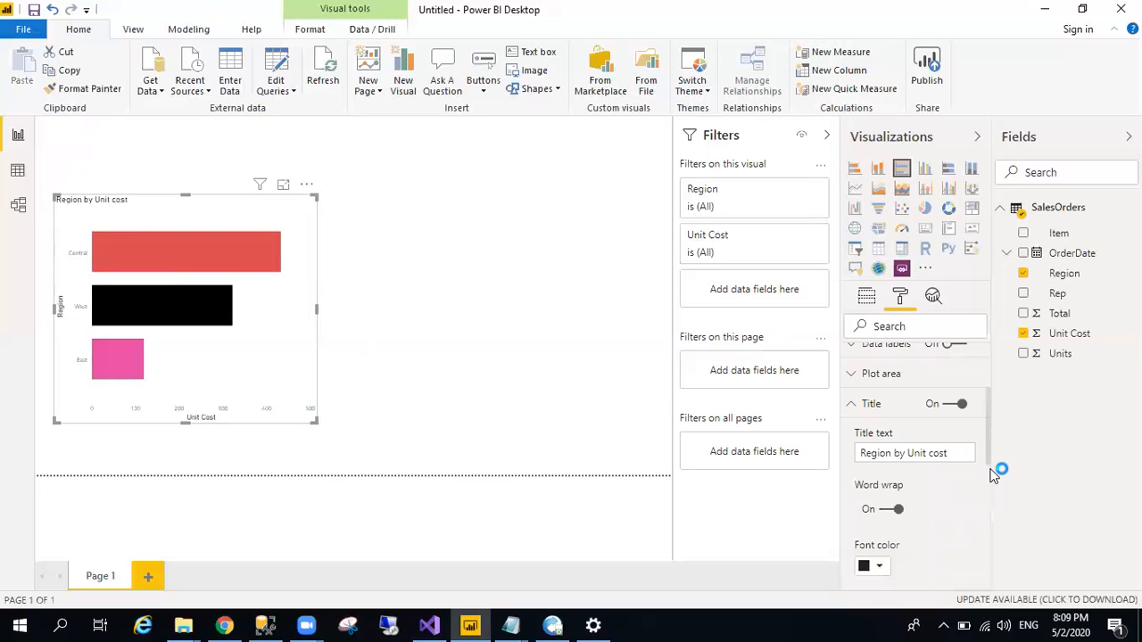
- Review the font color and background color options for the bar chart's title
scroll(989, 472, "down", 3)
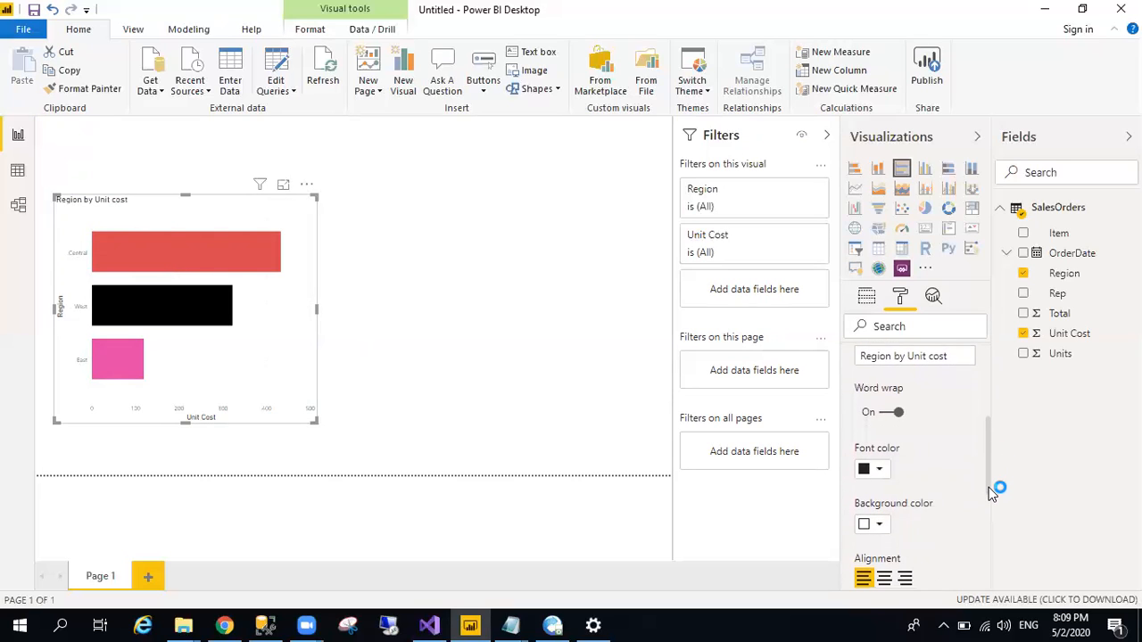
left_click(879, 459)
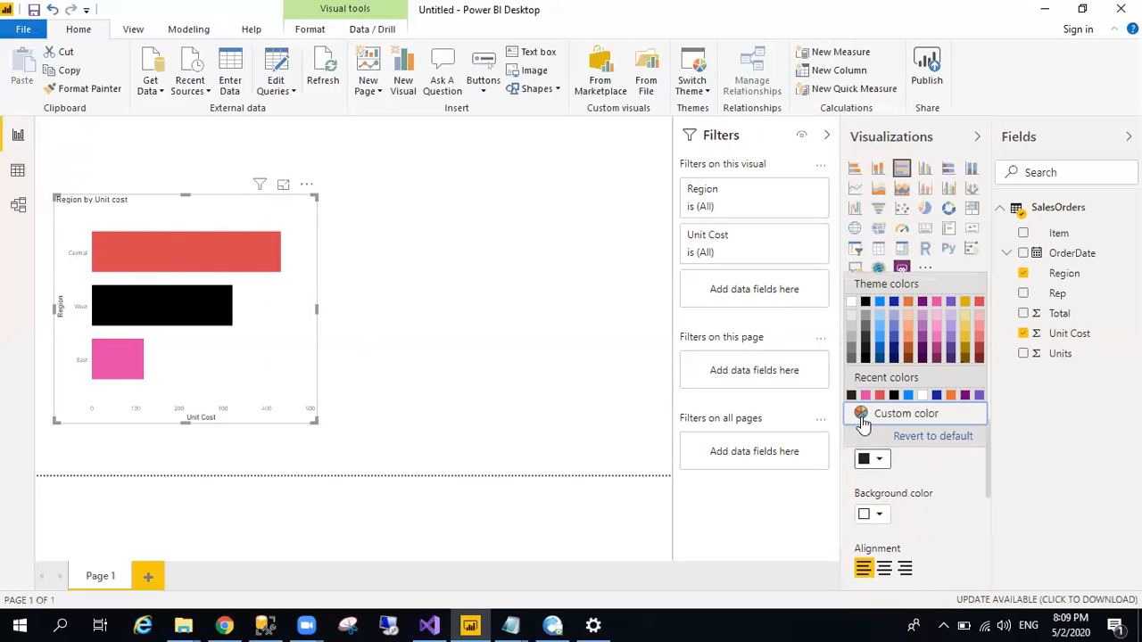
left_click(880, 517)
left_click(879, 517)
left_click(953, 493)
left_click_drag(988, 477, 983, 510)
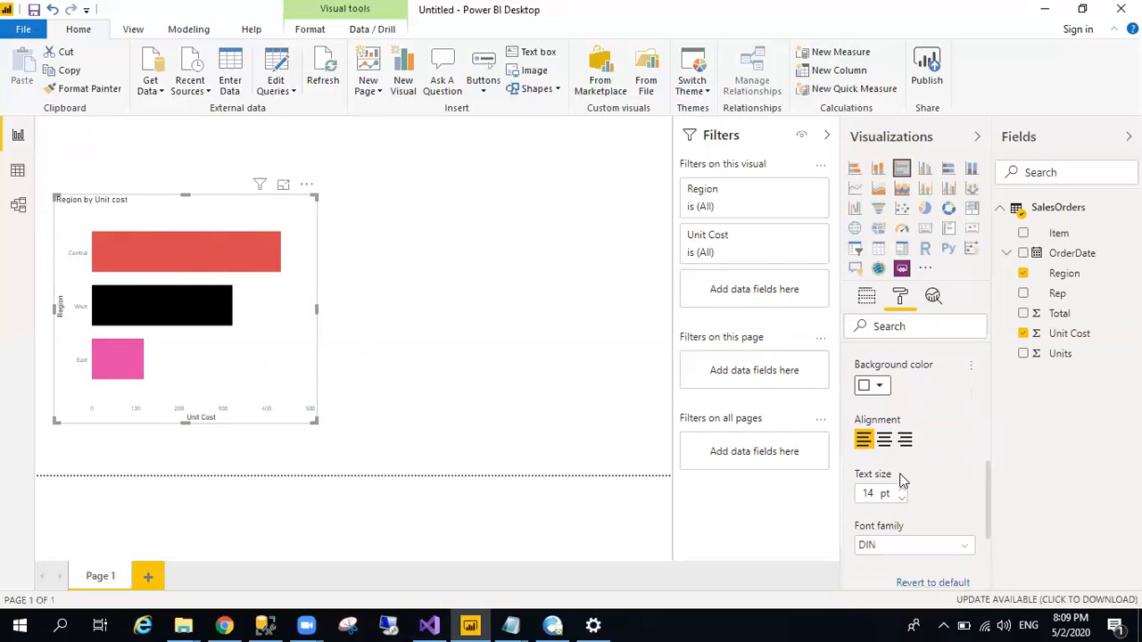
- Try center and right alignment on the bar chart's title and restore left alignment
left_click(884, 441)
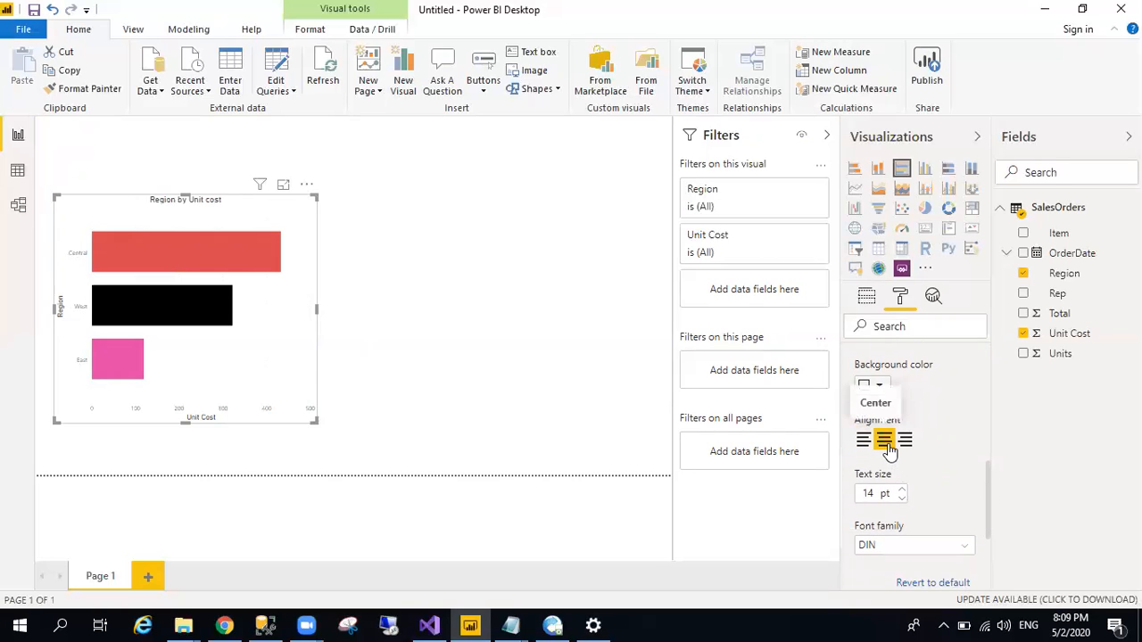
left_click(903, 441)
left_click(864, 441)
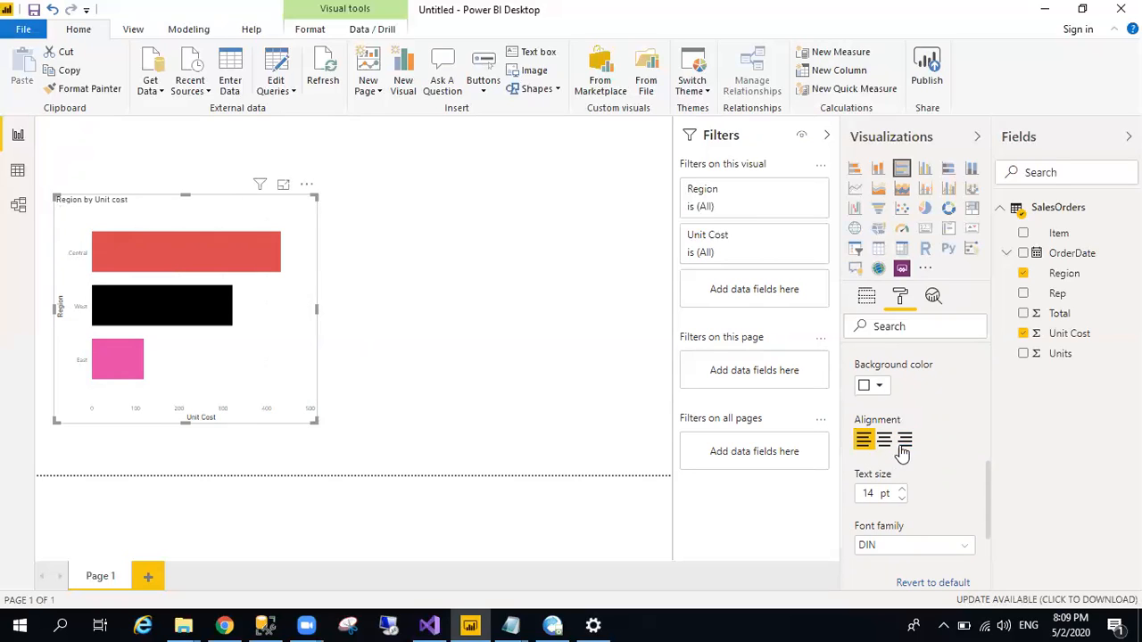
- Give the bar chart a light blue background with 75% transparency
left_click_drag(988, 495, 988, 531)
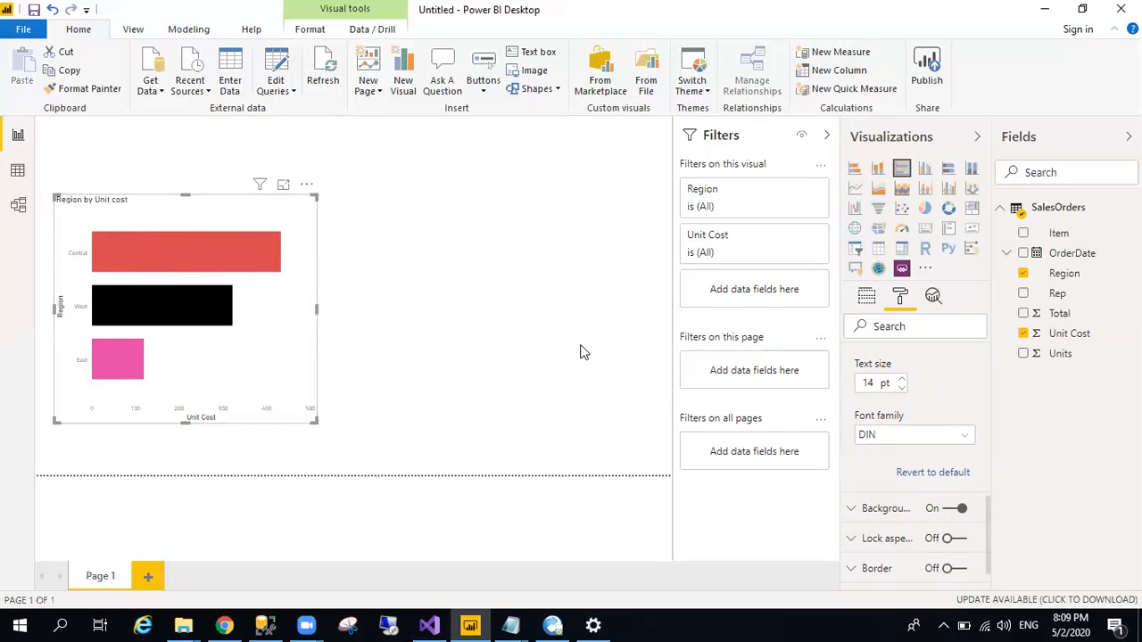
left_click(892, 513)
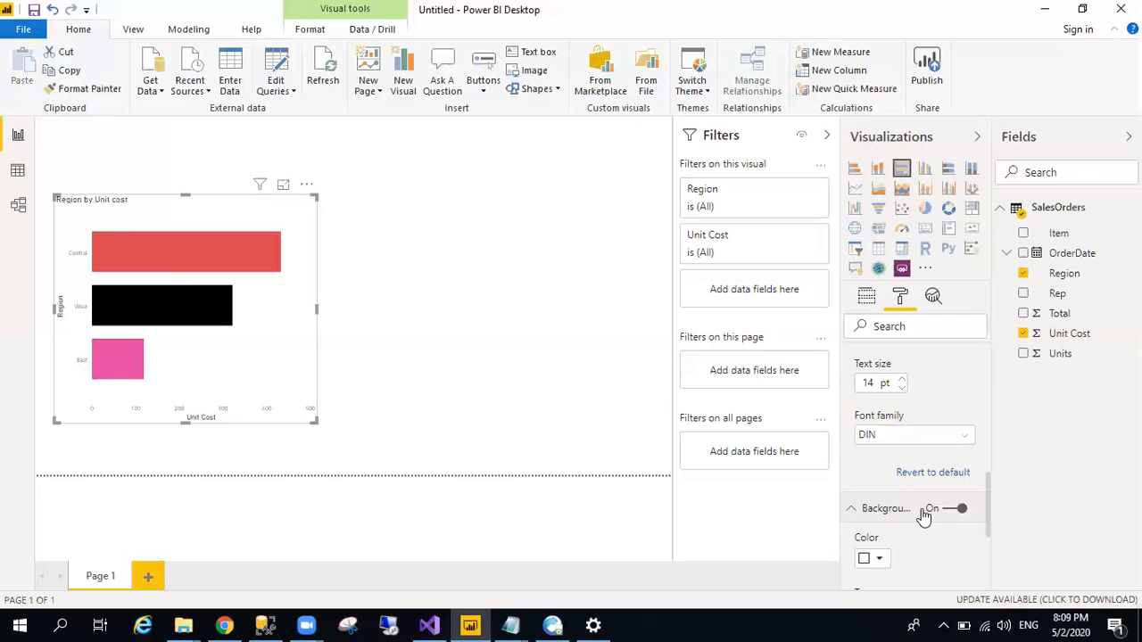
left_click_drag(990, 501, 991, 535)
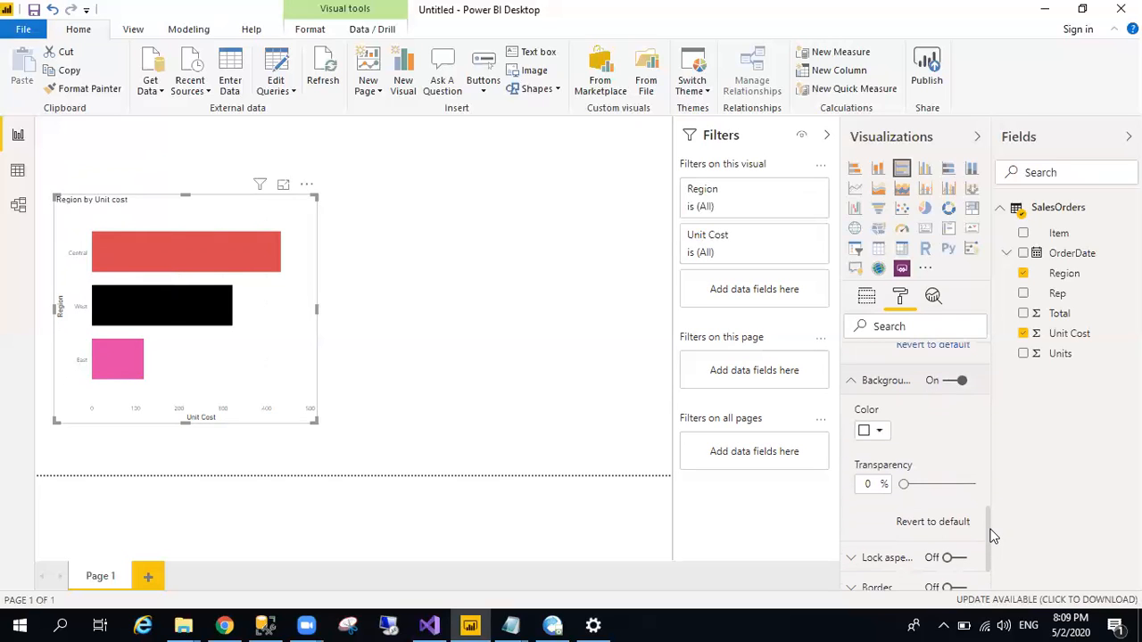
left_click(878, 431)
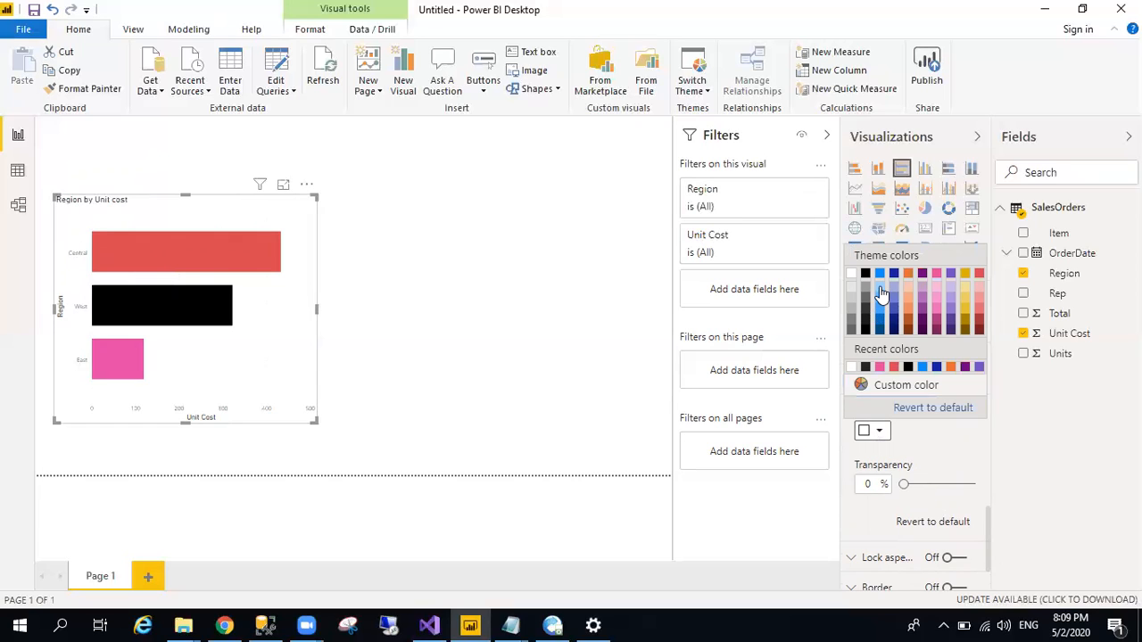
left_click(880, 294)
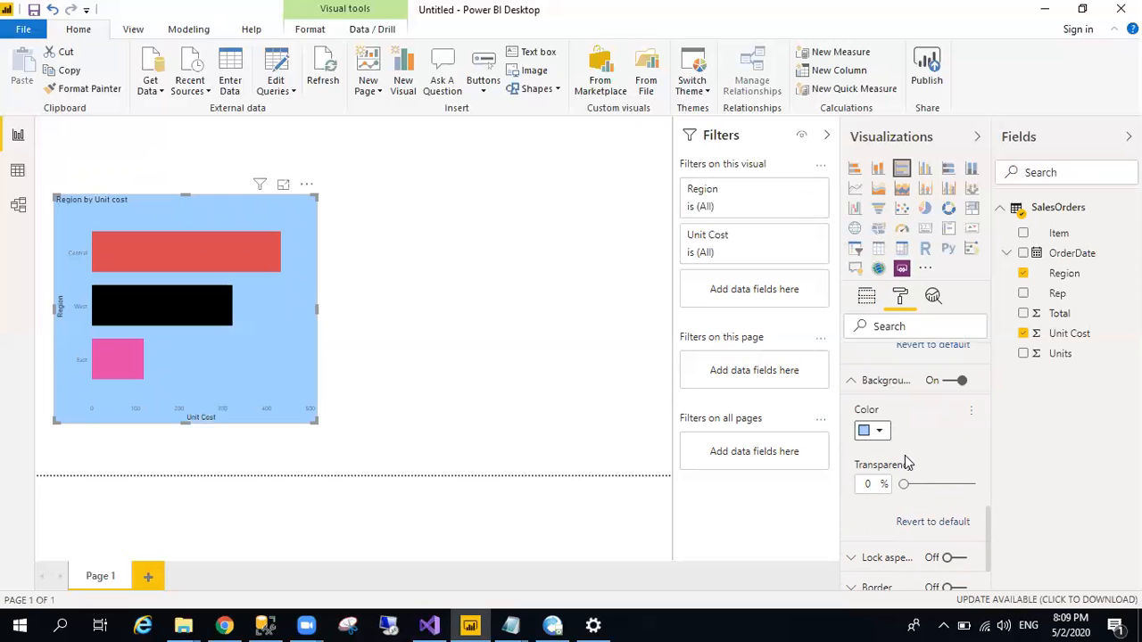
left_click_drag(915, 490, 954, 495)
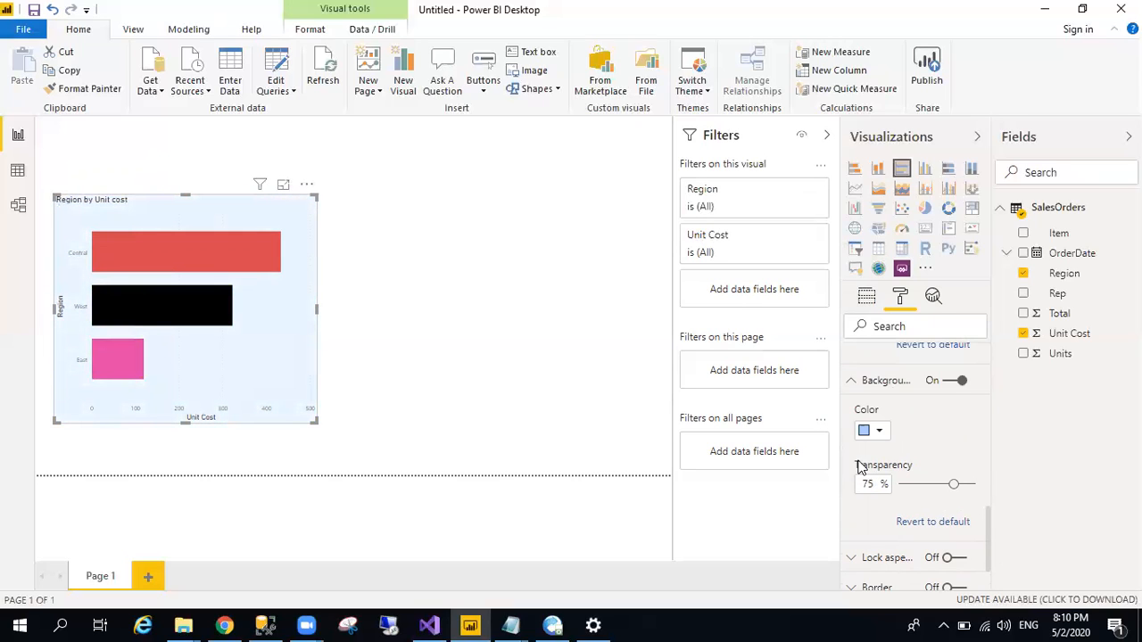
- Reposition the bar chart slightly within the left part of the page and deselect it
left_click(447, 295)
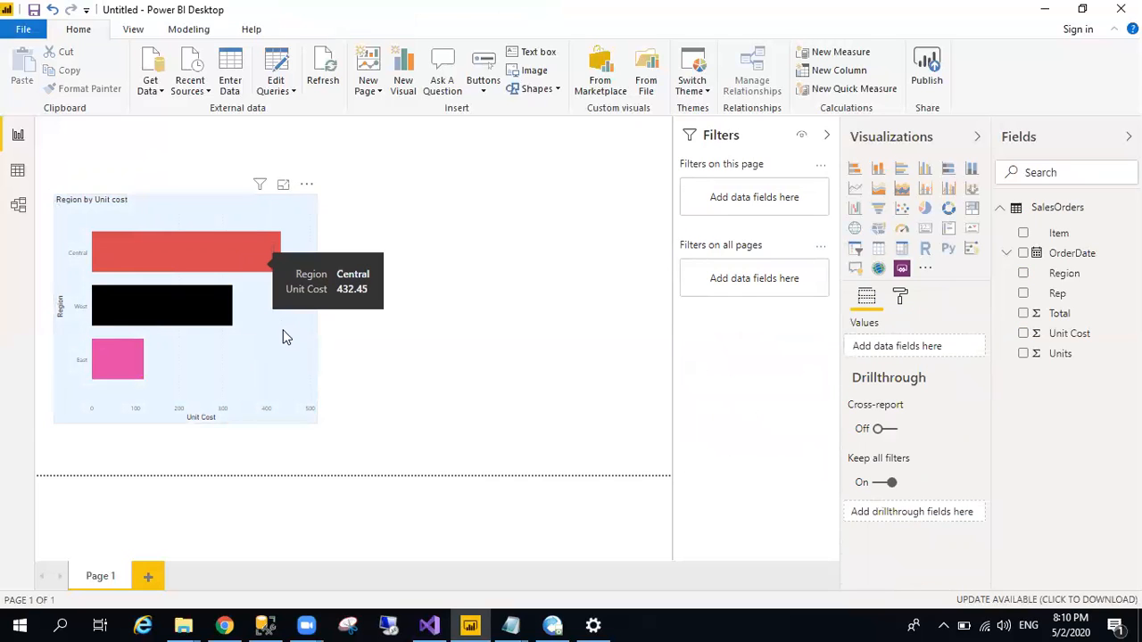
left_click_drag(244, 257, 226, 259)
left_click(429, 375)
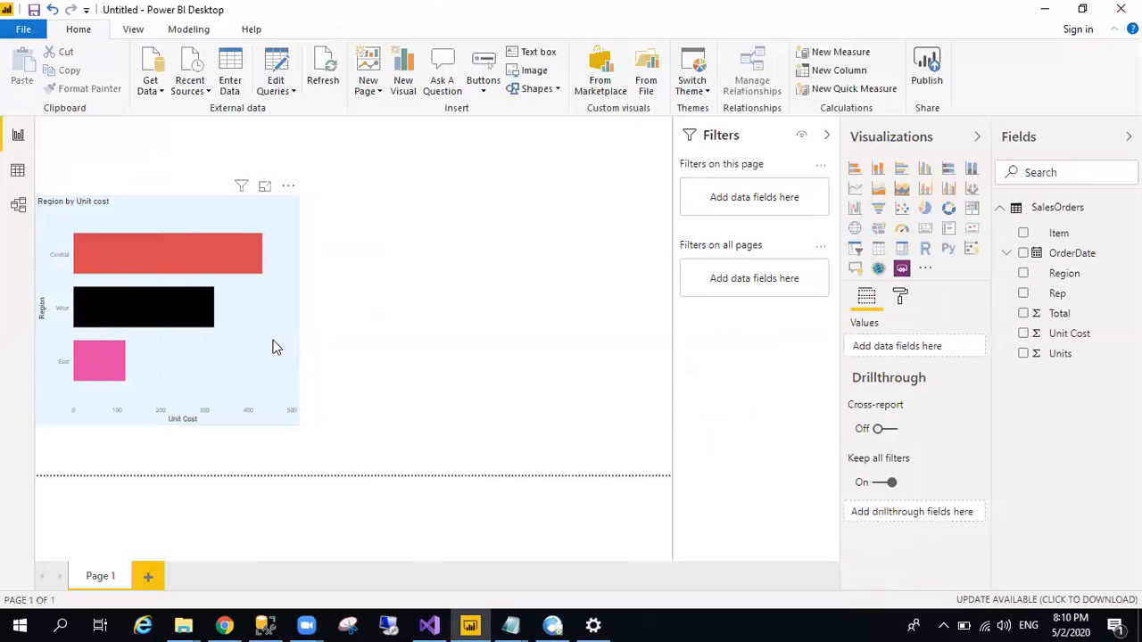
left_click_drag(272, 342, 292, 342)
left_click(431, 364)
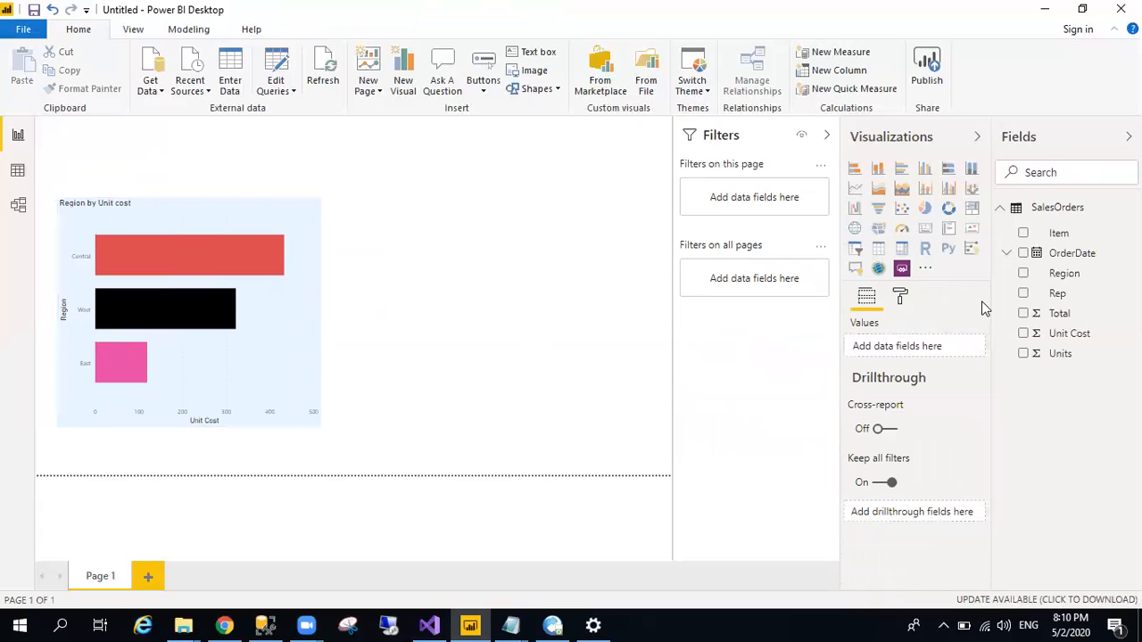
- Create a pie chart of Units by Item and place it beside the bar chart
left_click(1024, 233)
left_click_drag(309, 265, 499, 315)
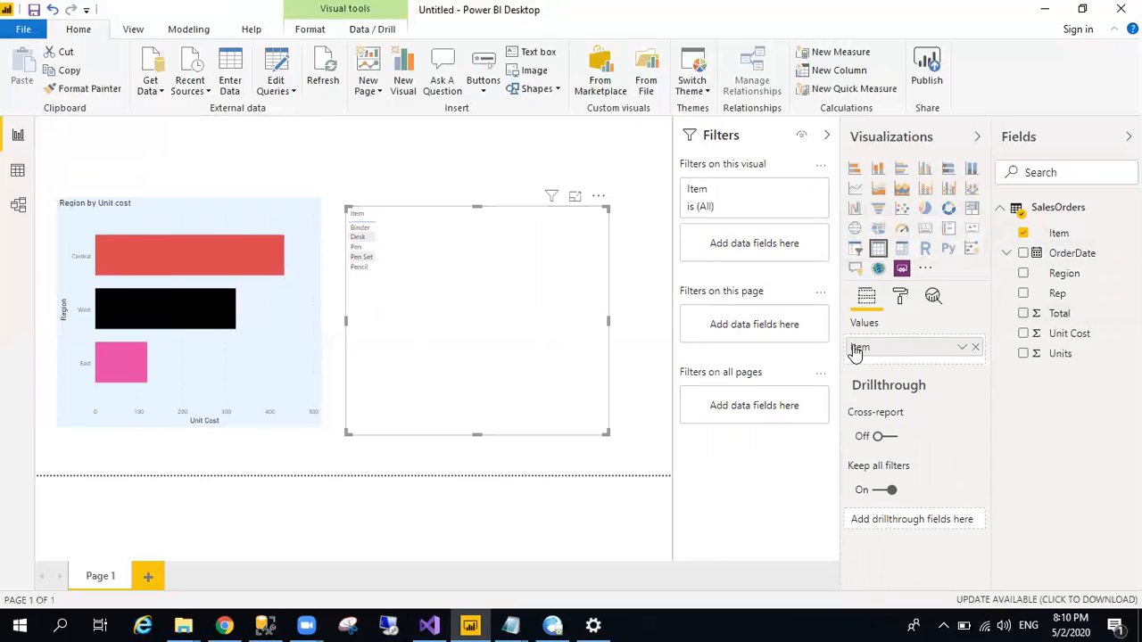
left_click(1023, 354)
left_click_drag(486, 316, 489, 307)
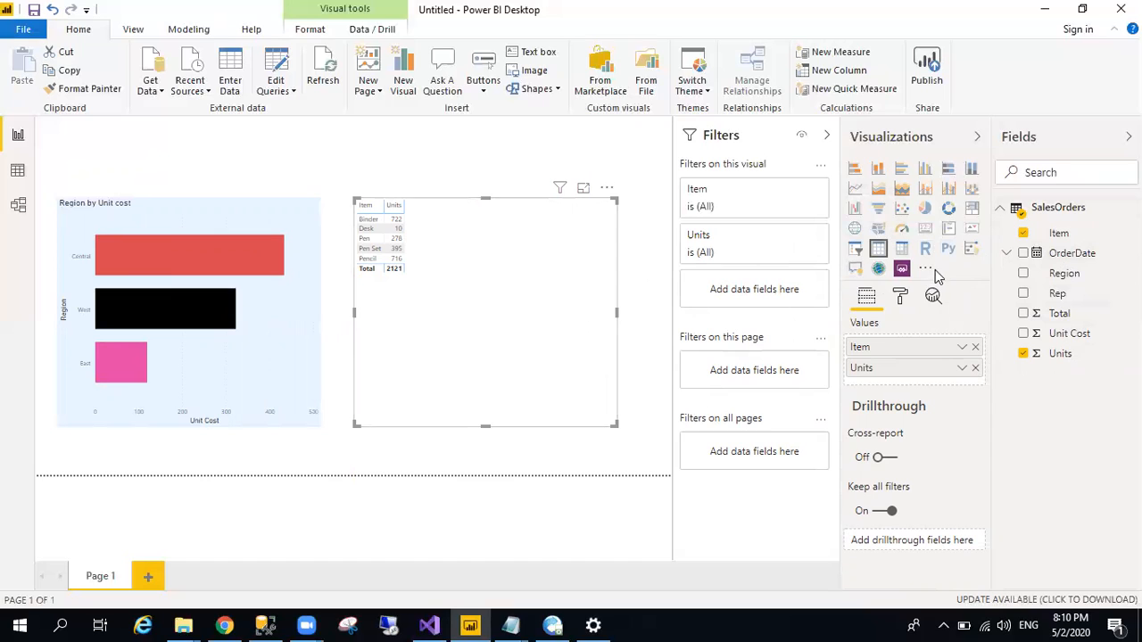
left_click(926, 209)
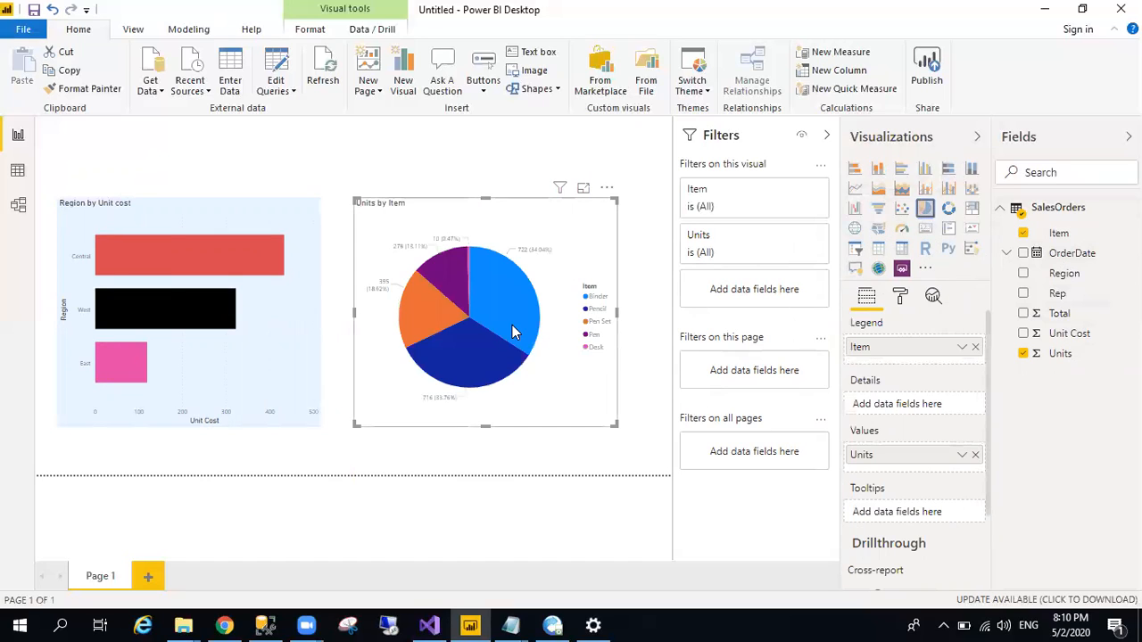
left_click_drag(597, 406, 608, 413)
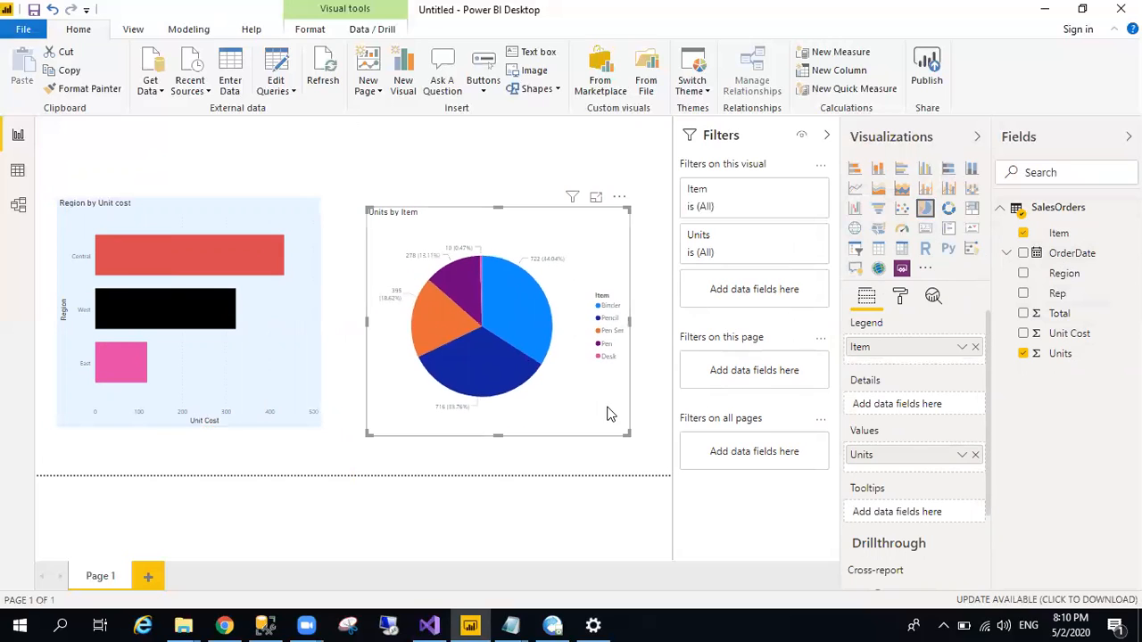
- Try turning off the pie chart's legend in its format settings and restore it
left_click(902, 301)
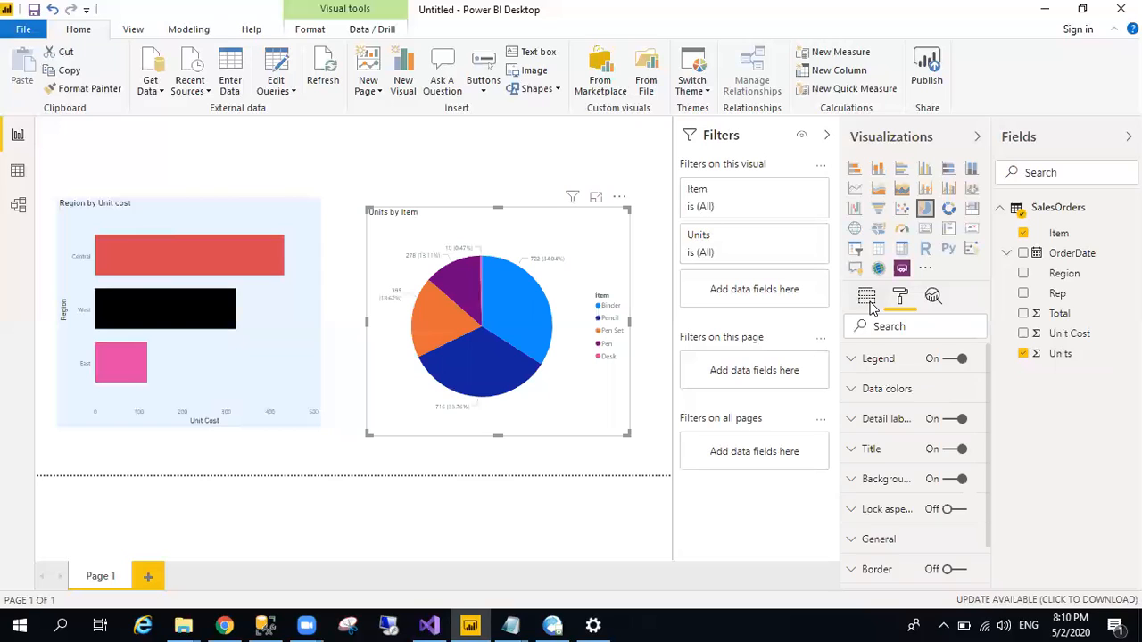
left_click(867, 300)
left_click(900, 300)
left_click(958, 363)
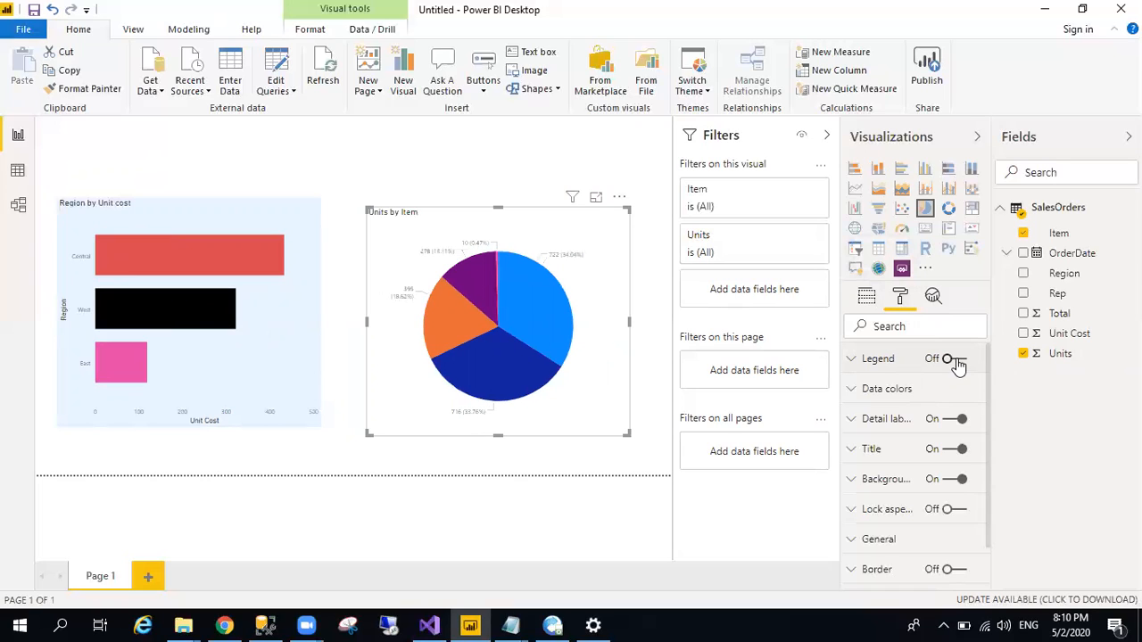
left_click(957, 362)
- Set the Pen Set slice of the pie chart to a lighter orange data color
left_click(903, 394)
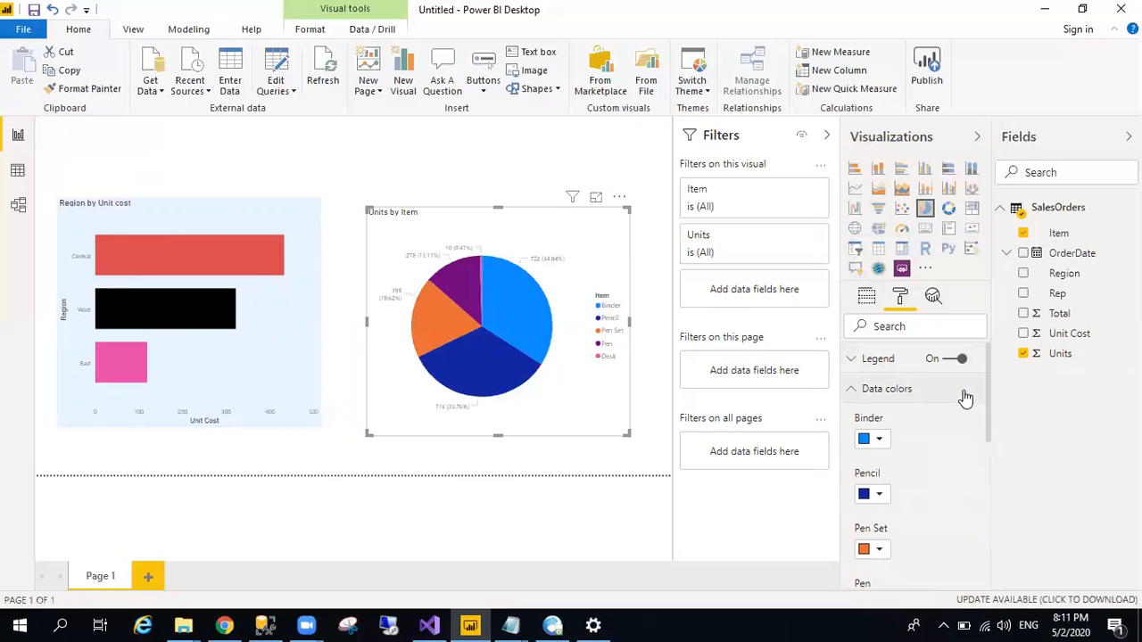
left_click_drag(990, 410, 986, 441)
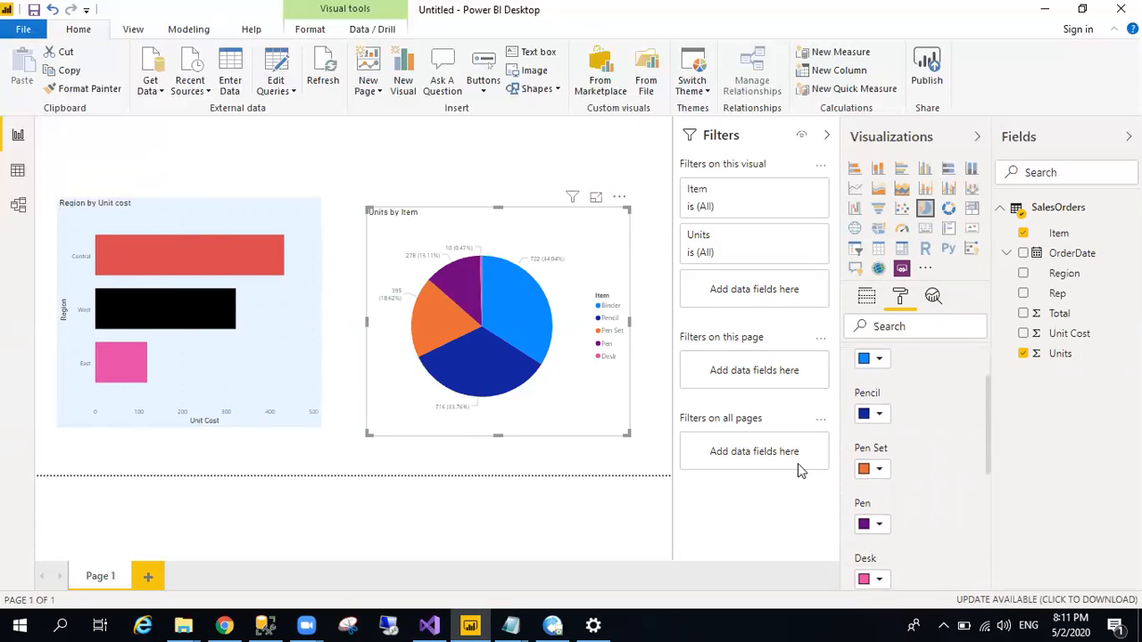
left_click(873, 469)
left_click(908, 431)
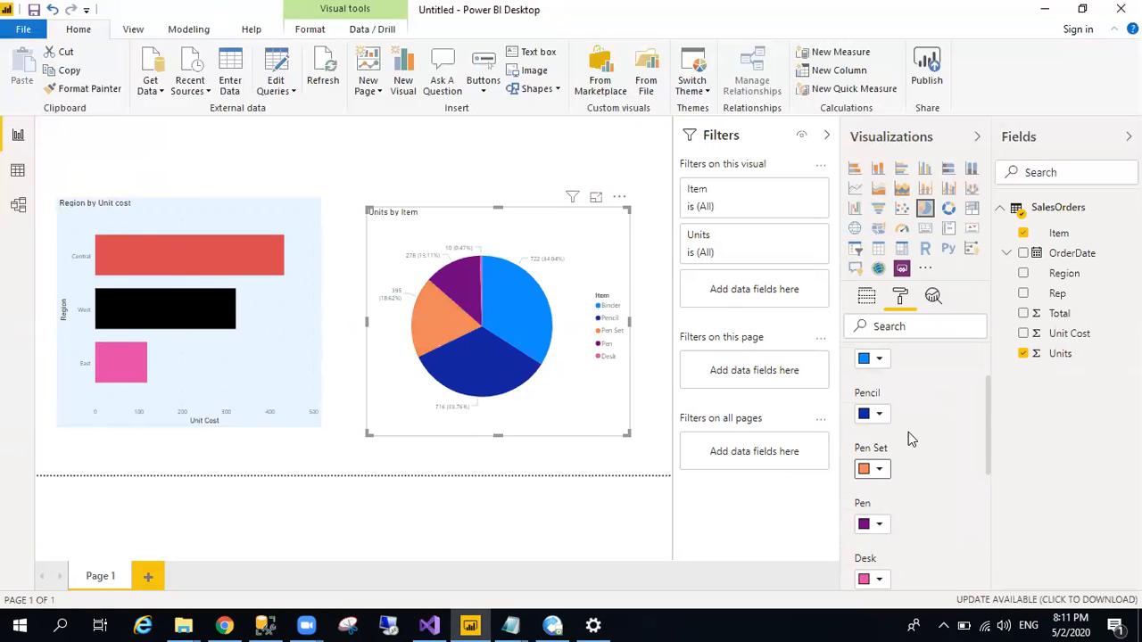
- Try the Data value label style on the pie chart's detail labels, then switch it to Percent of total
left_click_drag(990, 462, 990, 500)
scroll(990, 526, "down", 3)
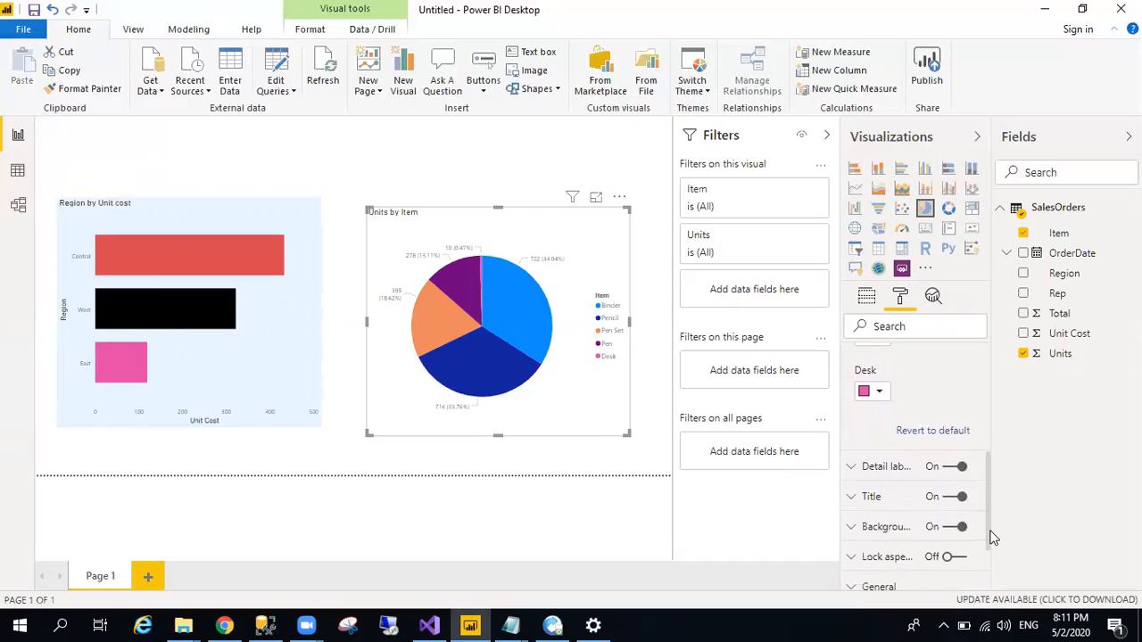
scroll(990, 546, "down", 1)
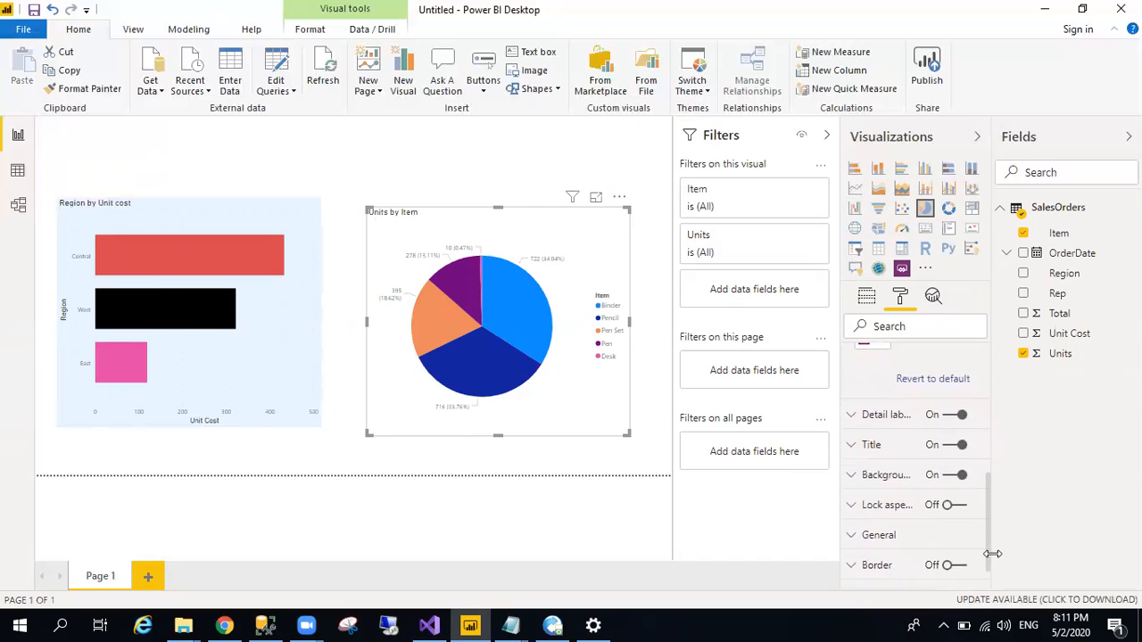
left_click(870, 410)
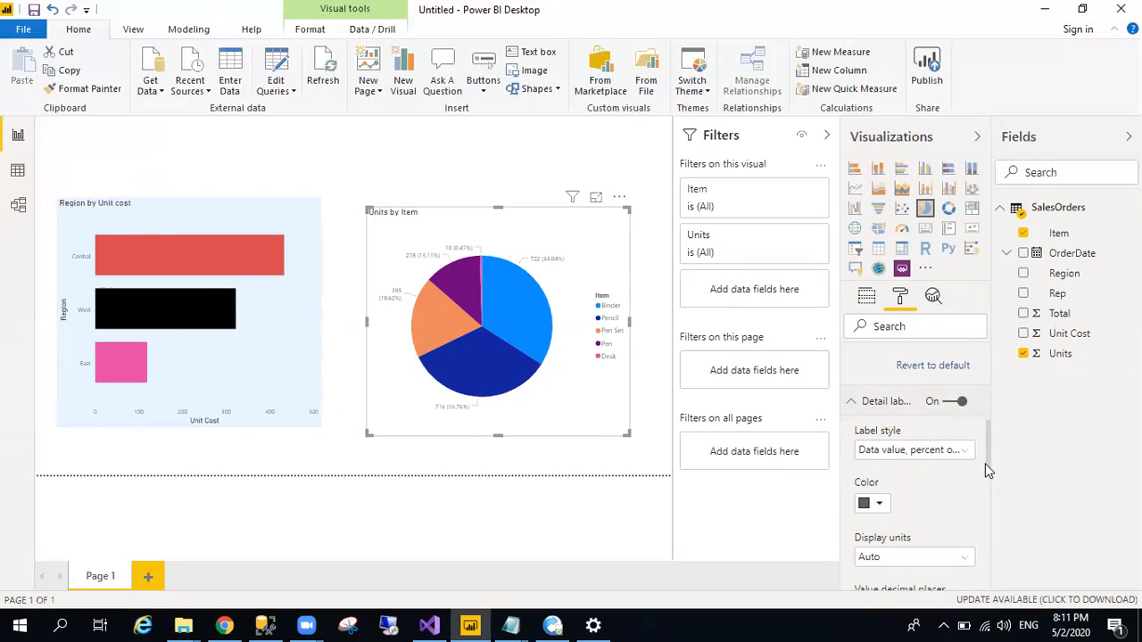
left_click_drag(986, 463, 989, 488)
scroll(989, 477, "up", 1)
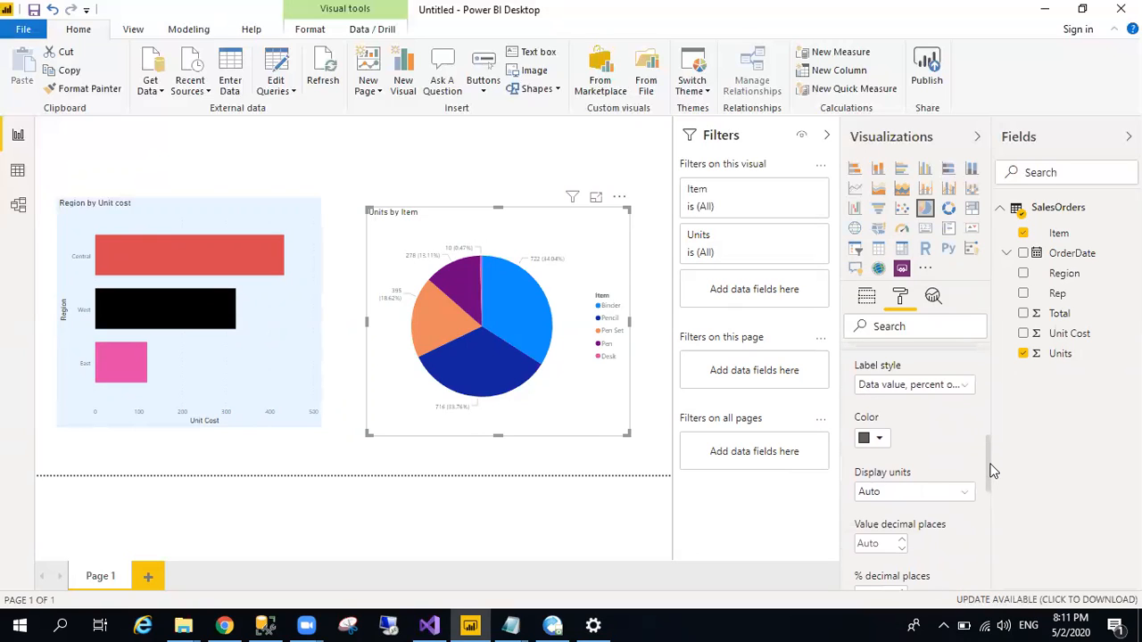
left_click(960, 385)
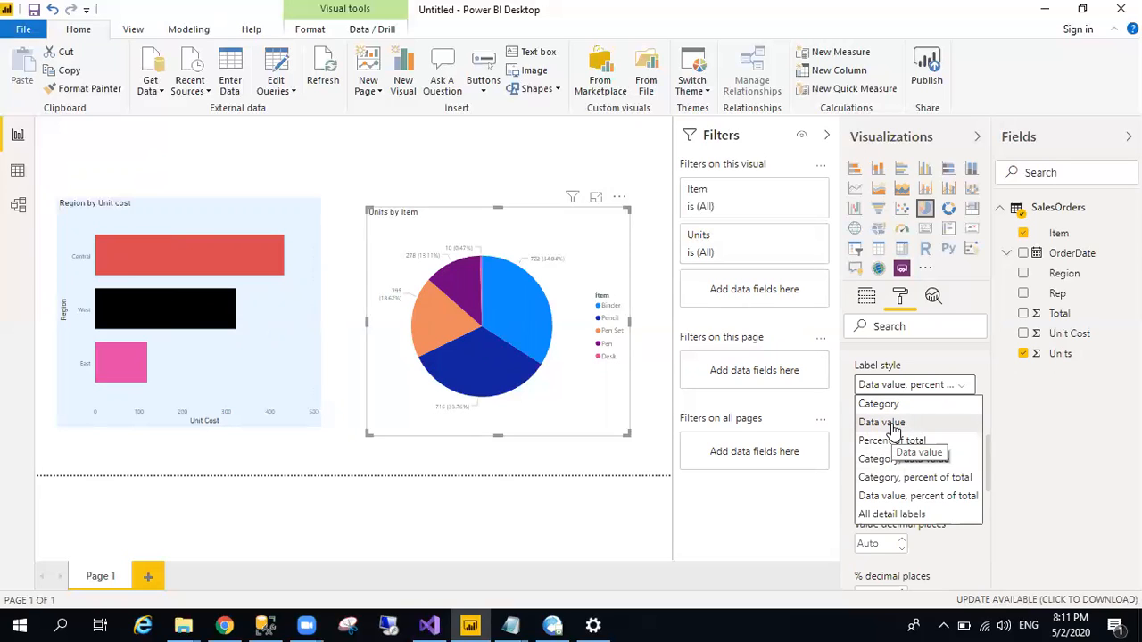
left_click(892, 425)
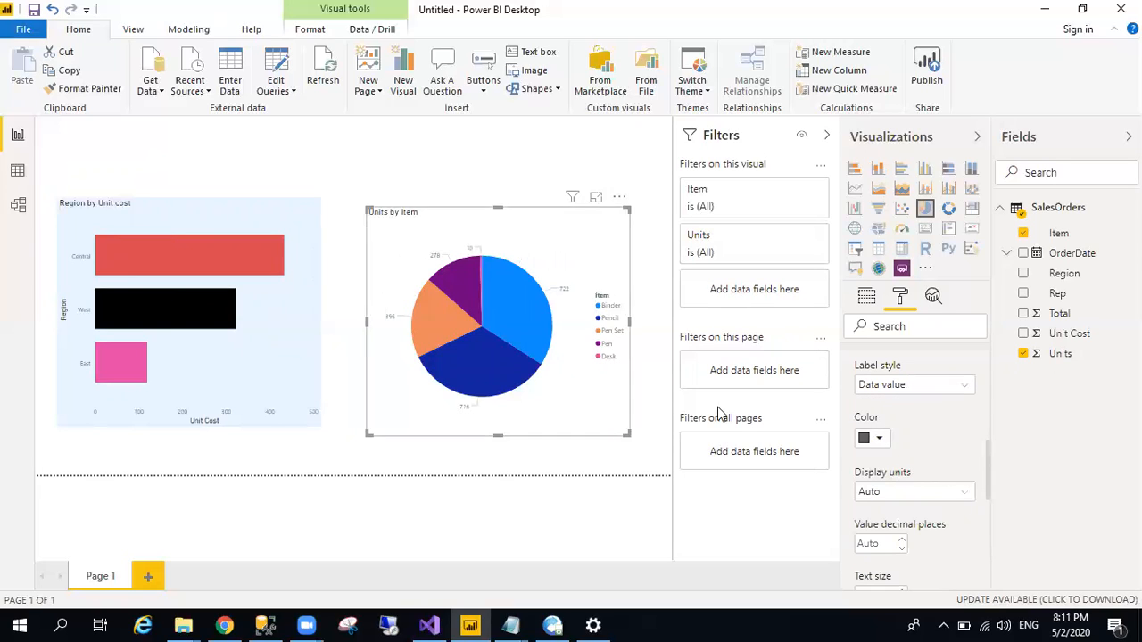
left_click(917, 385)
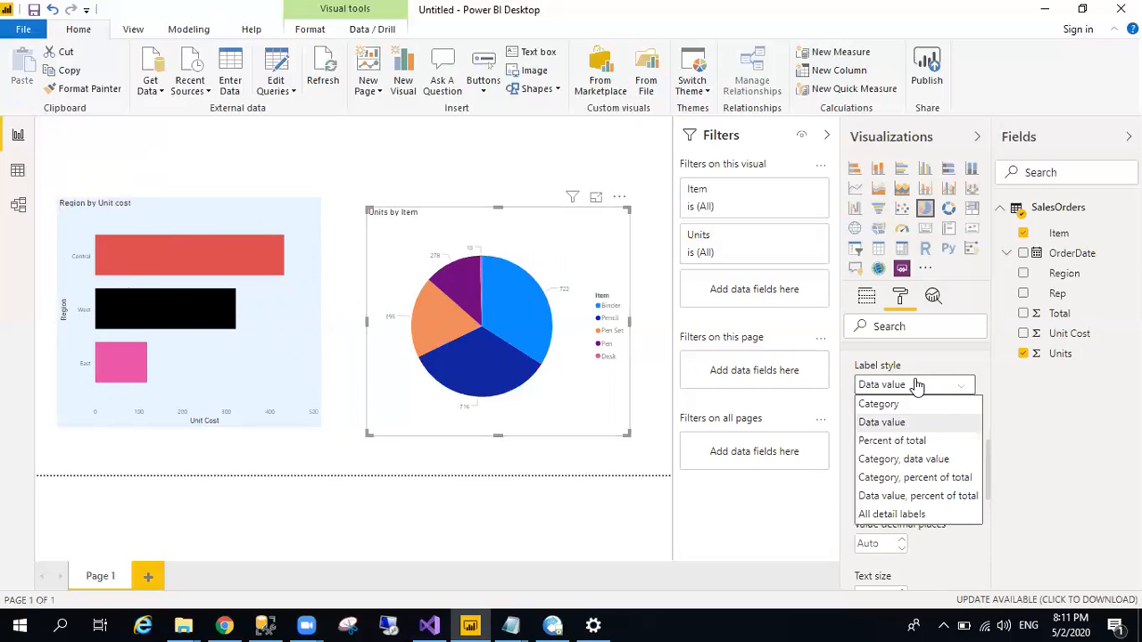
left_click(893, 441)
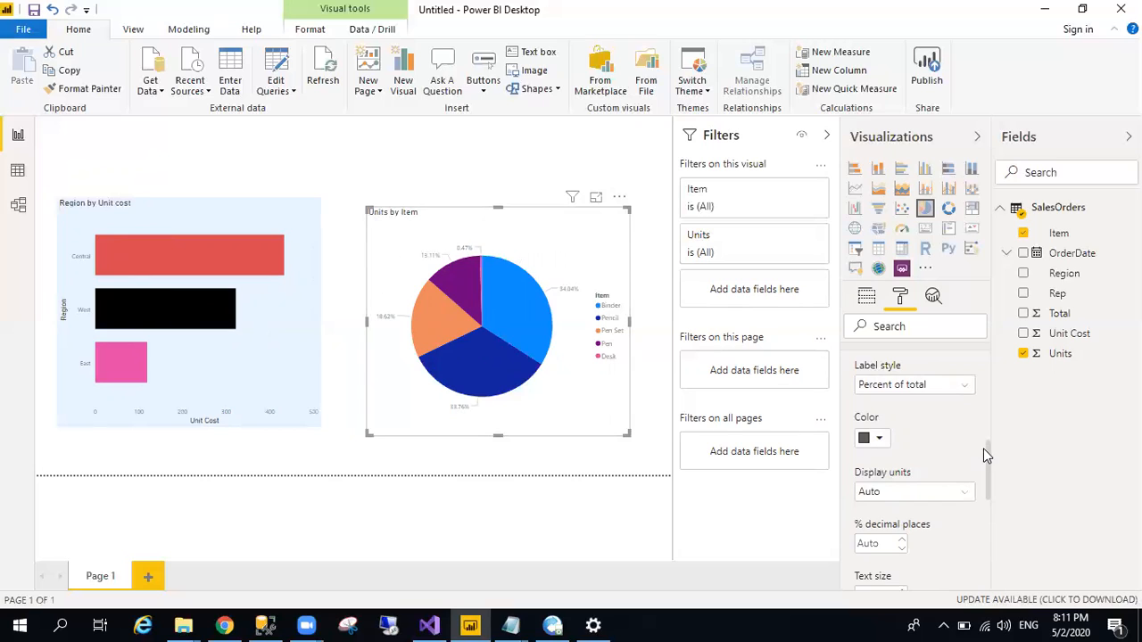
- Set the text size of the pie chart's detail labels to 15 pt and enlarge the chart slightly
mouse_move(986, 453)
left_mouse_down()
mouse_move(987, 386)
mouse_move(1009, 550)
mouse_move(1023, 355)
left_mouse_up()
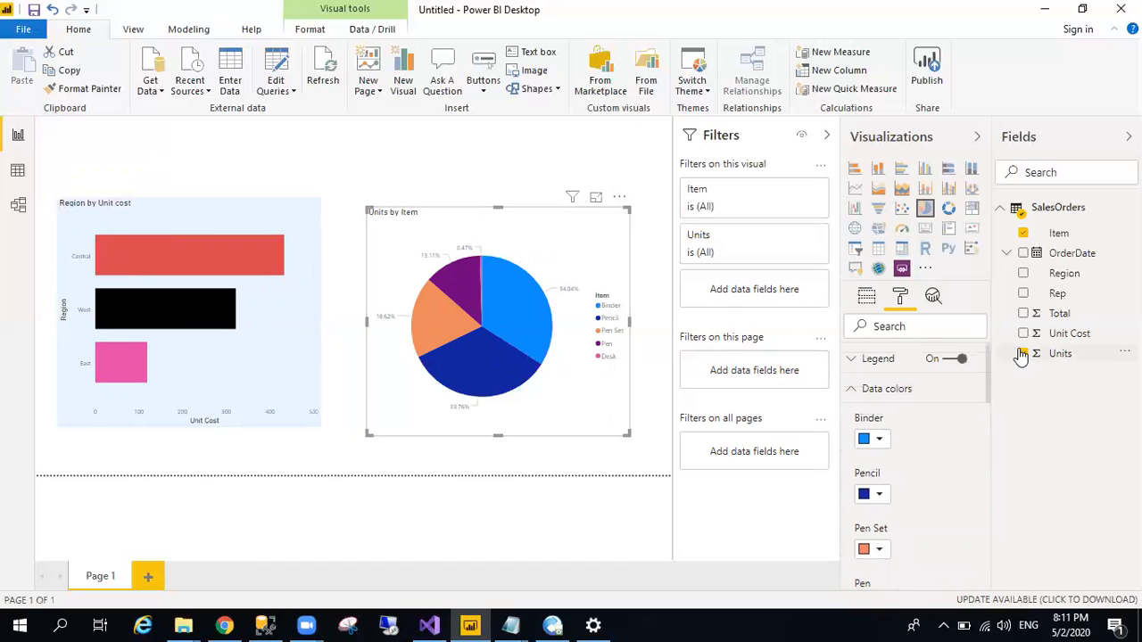
left_click(887, 390)
left_click_drag(991, 413, 986, 481)
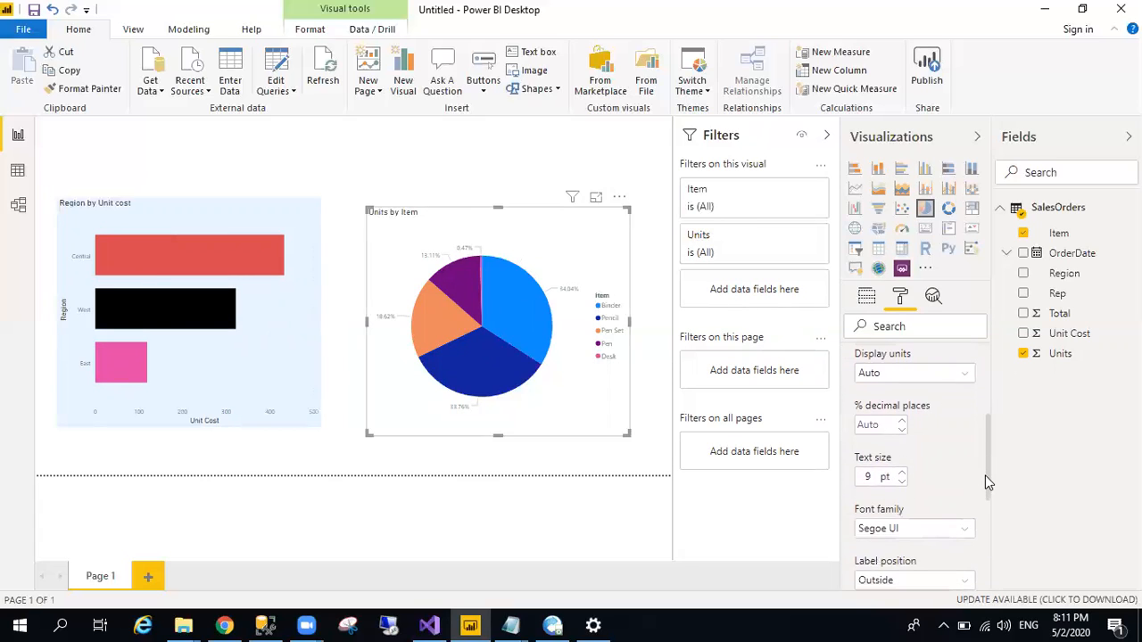
left_click(901, 473)
left_click(901, 473)
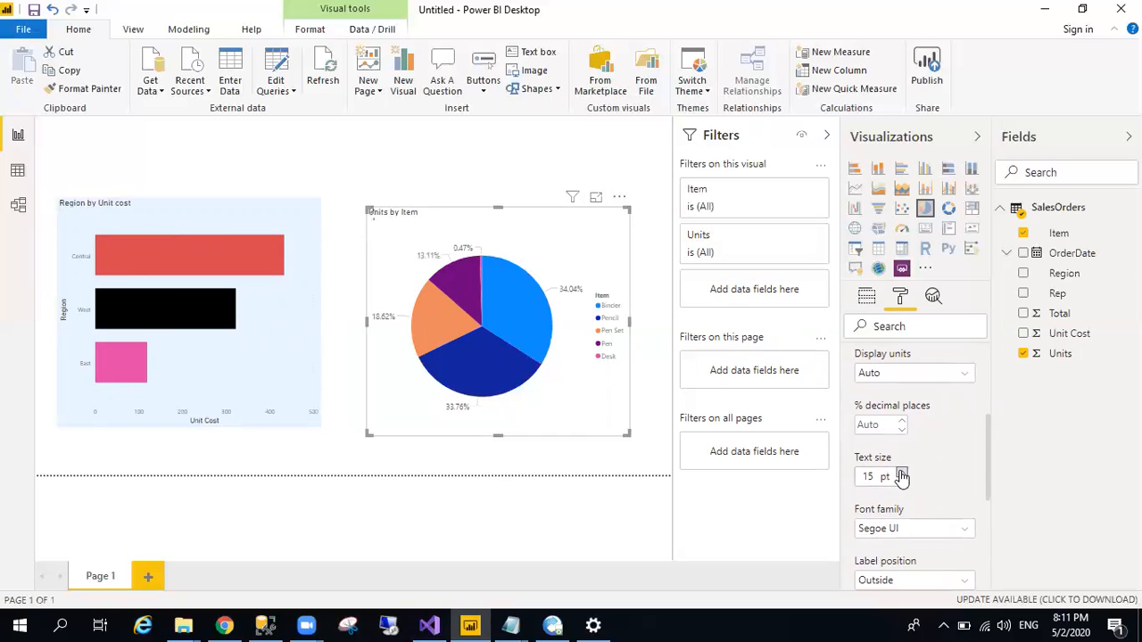
left_click(901, 473)
left_click(901, 473)
left_click(902, 473)
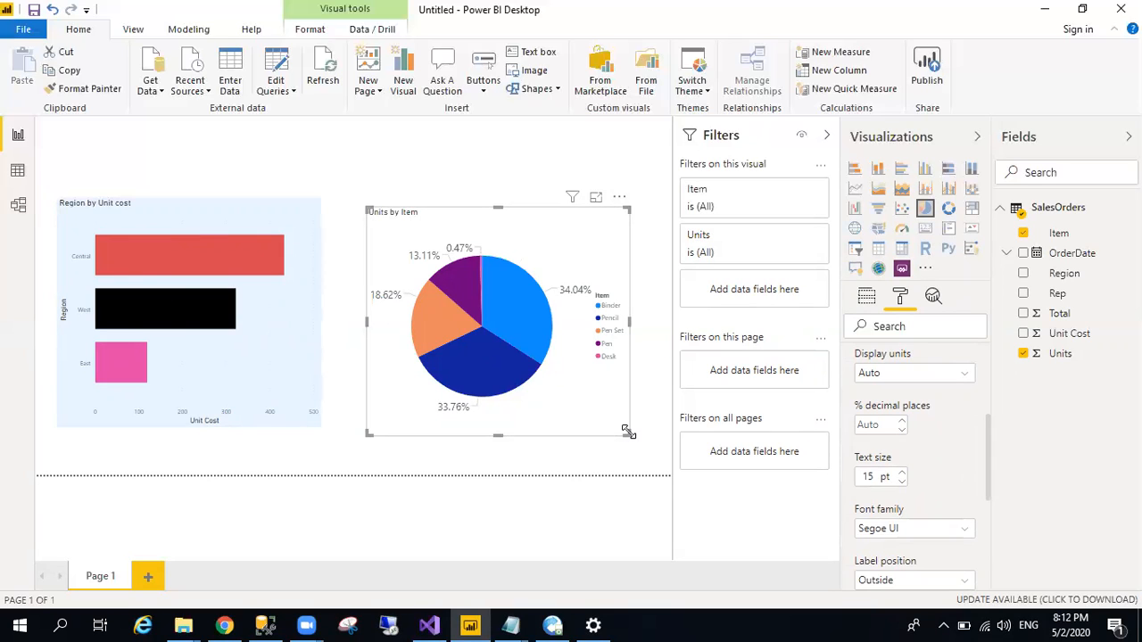
left_click_drag(629, 432, 657, 453)
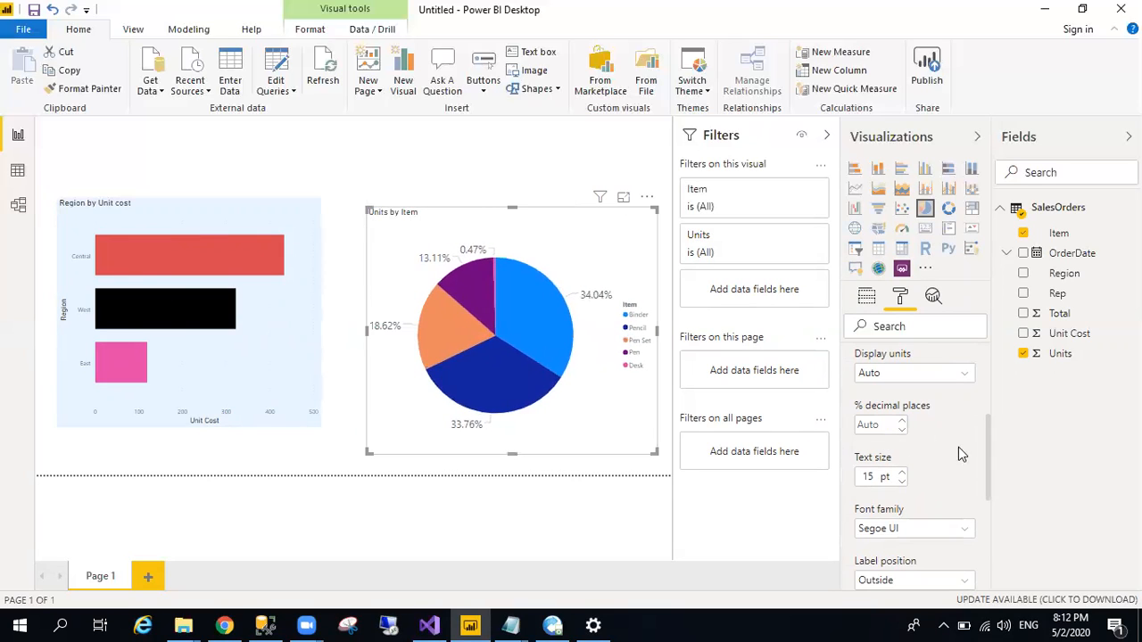
- Try the Category, data value label style on the pie chart's detail labels and return it to Percent of total
left_click_drag(983, 463, 988, 417)
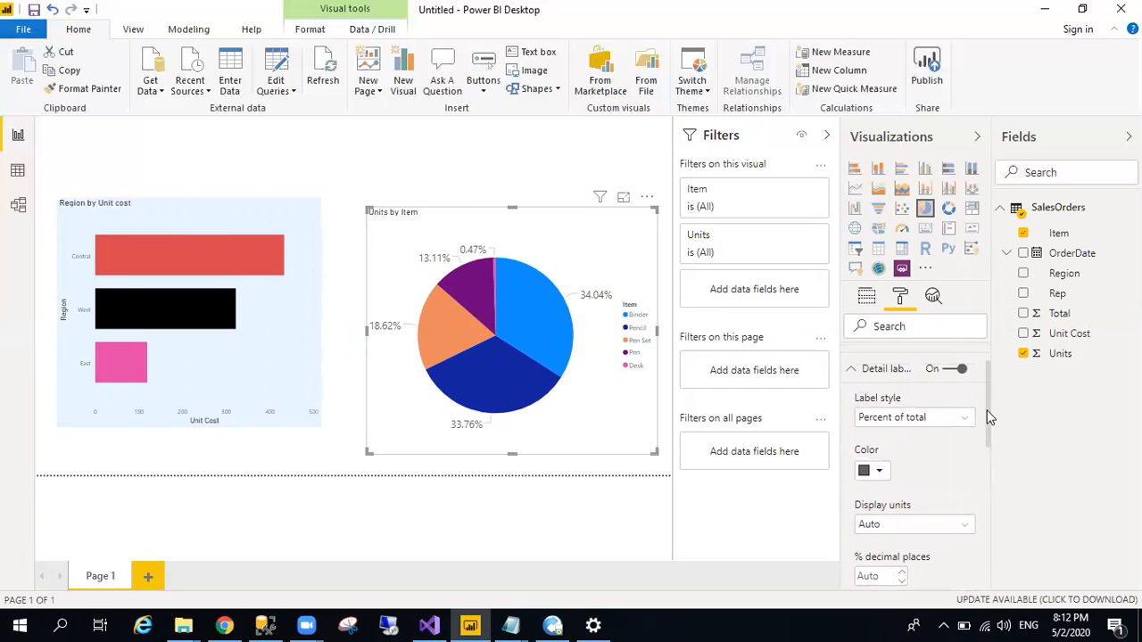
left_click(861, 371)
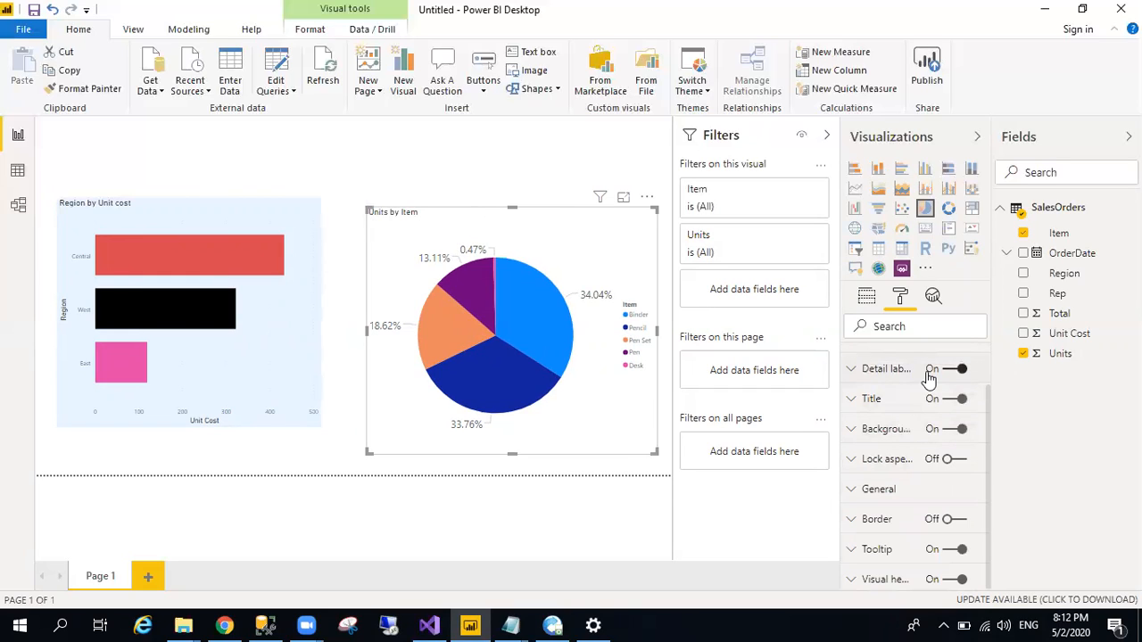
left_click(888, 368)
left_click(922, 421)
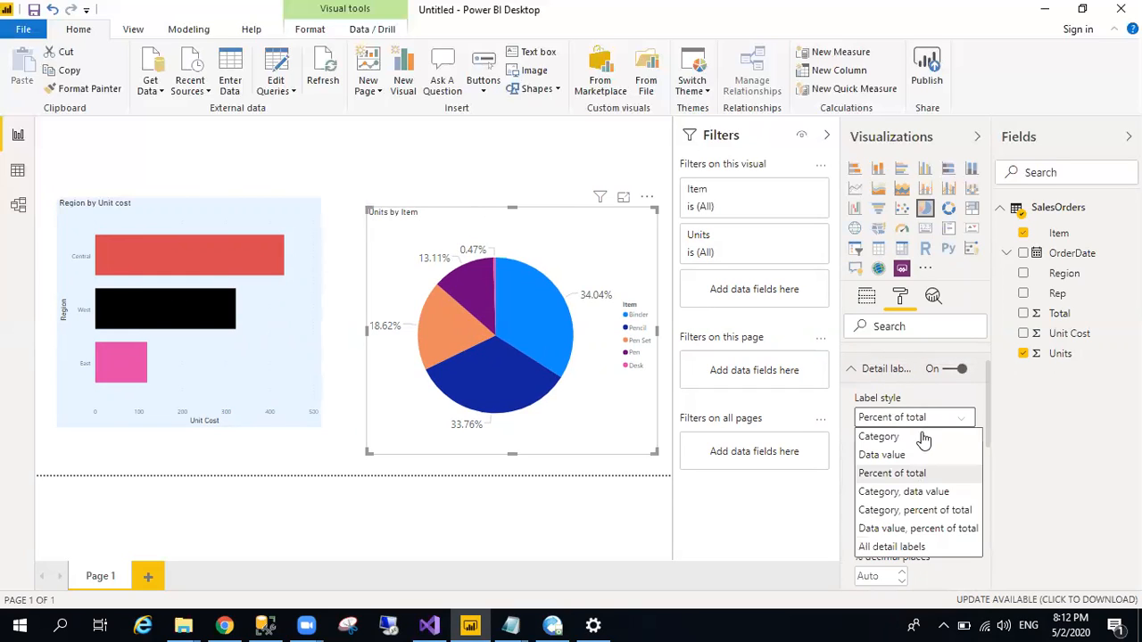
left_click(922, 492)
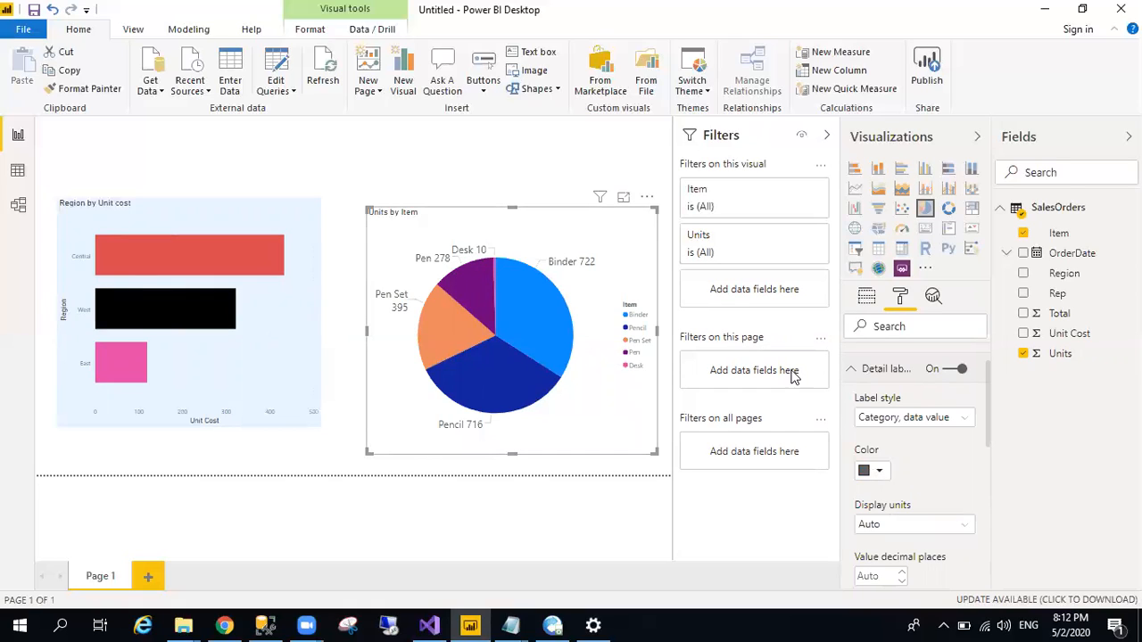
left_click(925, 422)
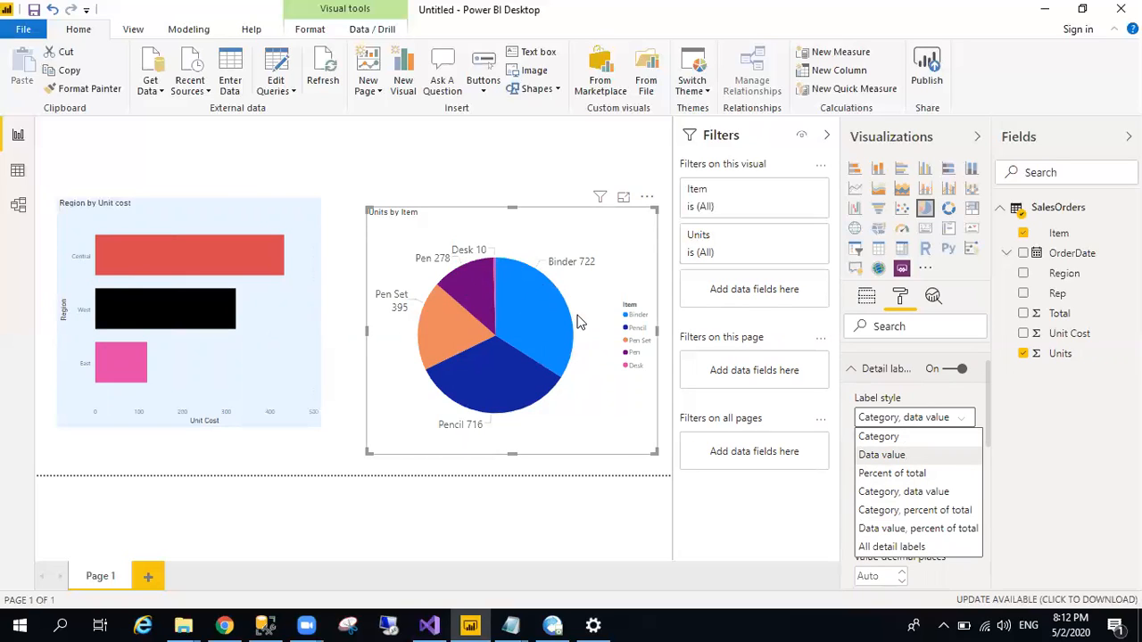
left_click(896, 474)
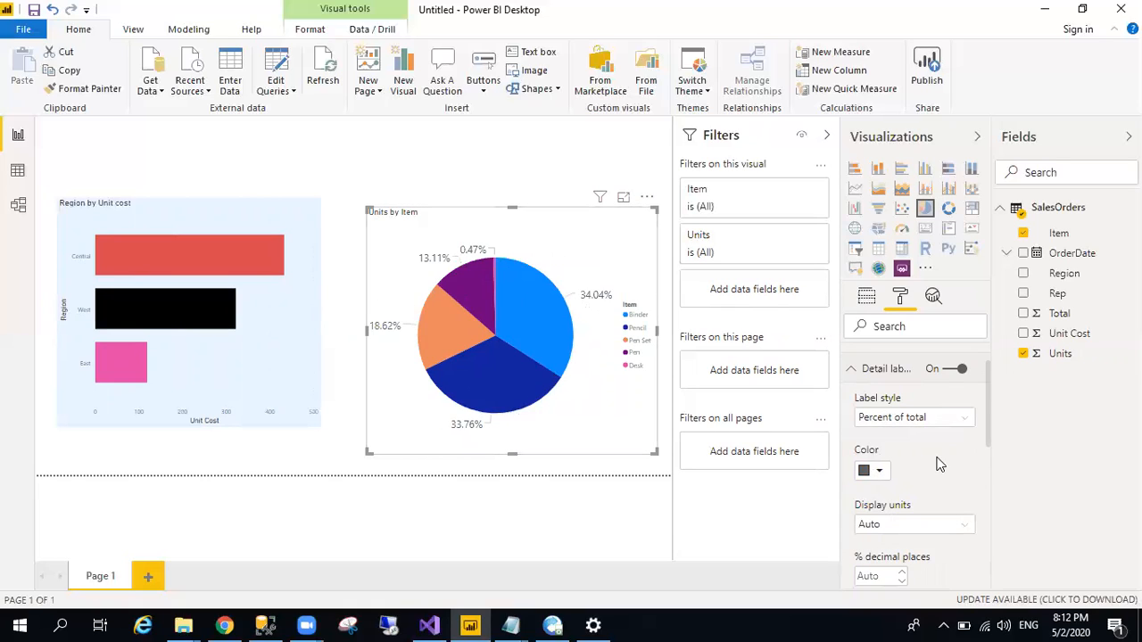
- Set the pie chart's label style to All detail labels, shift the chart slightly and deselect it
left_click(948, 418)
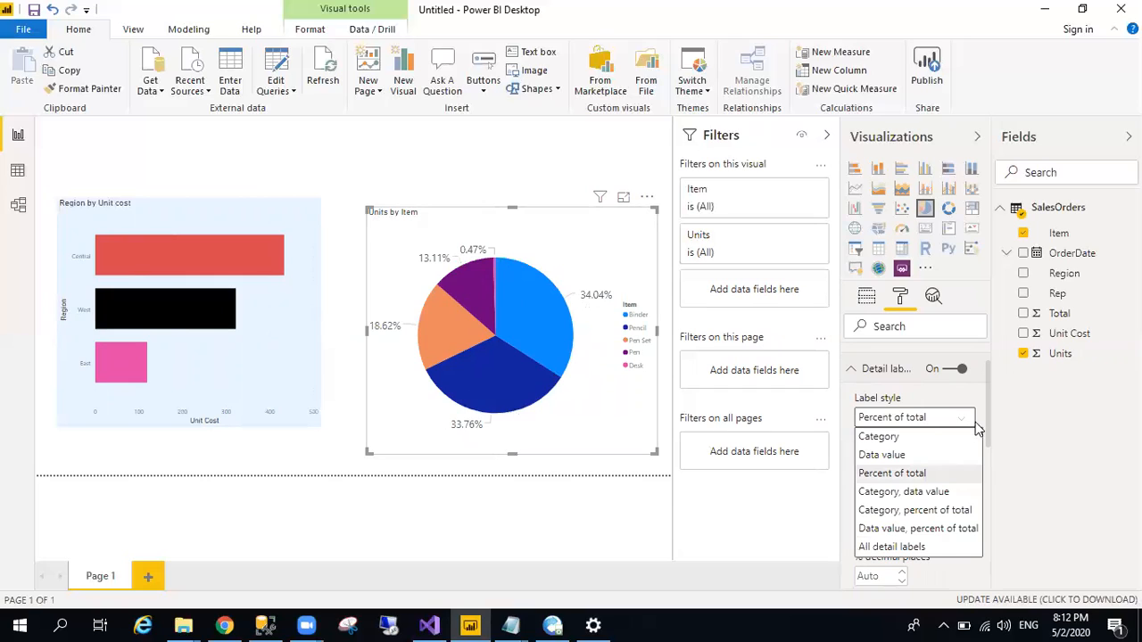
scroll(987, 432, "down", 1)
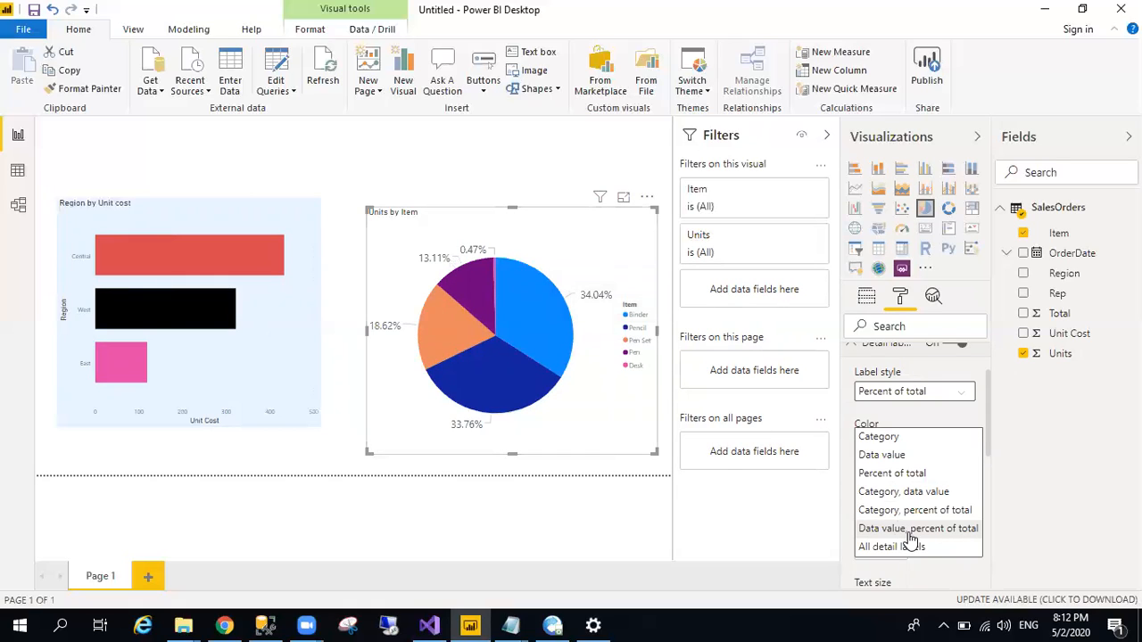
left_click(879, 546)
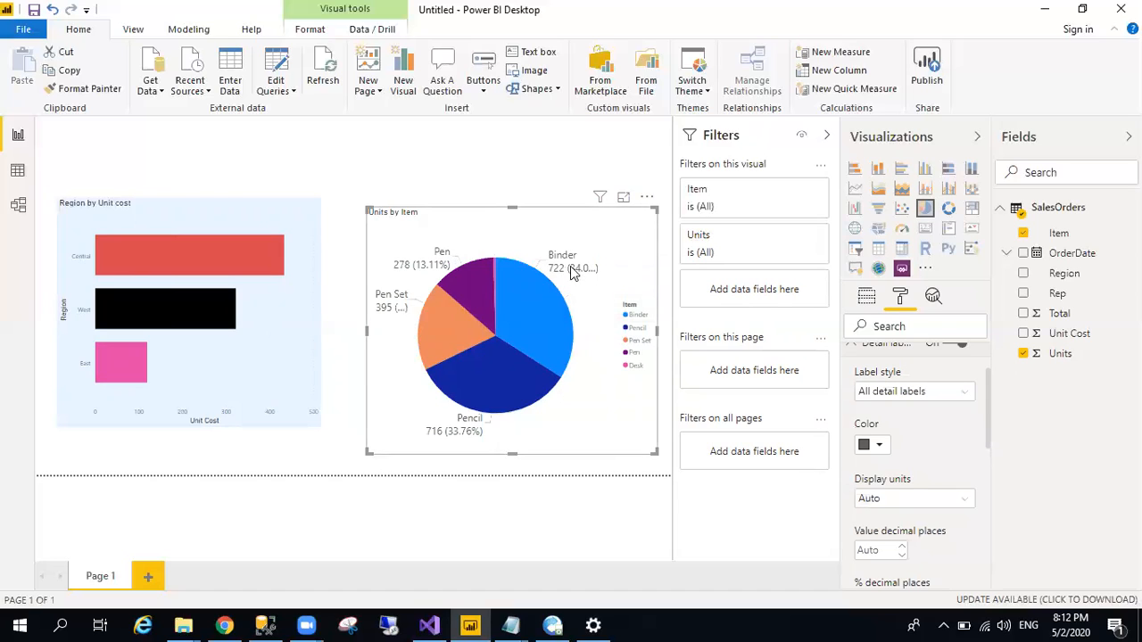
left_click(430, 166)
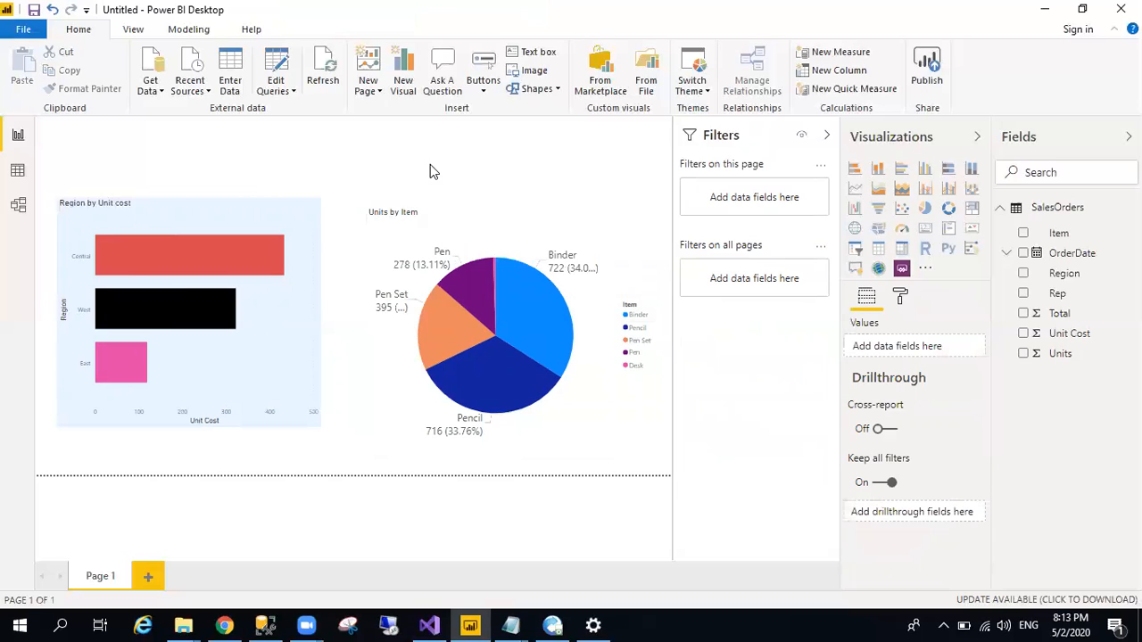
left_click(582, 279)
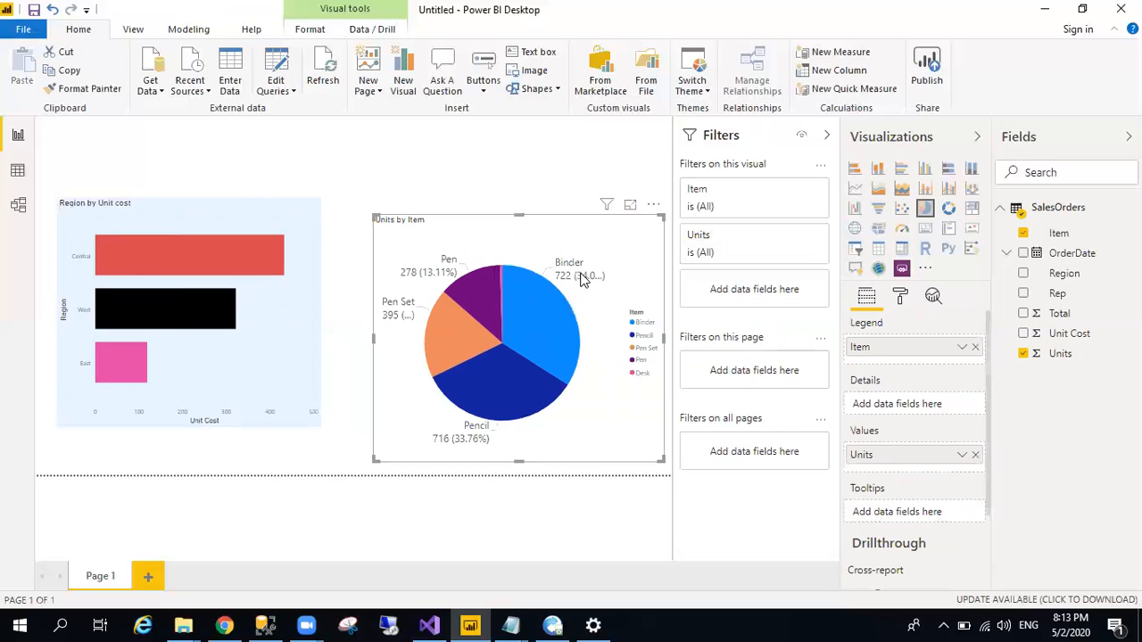
left_click(571, 148)
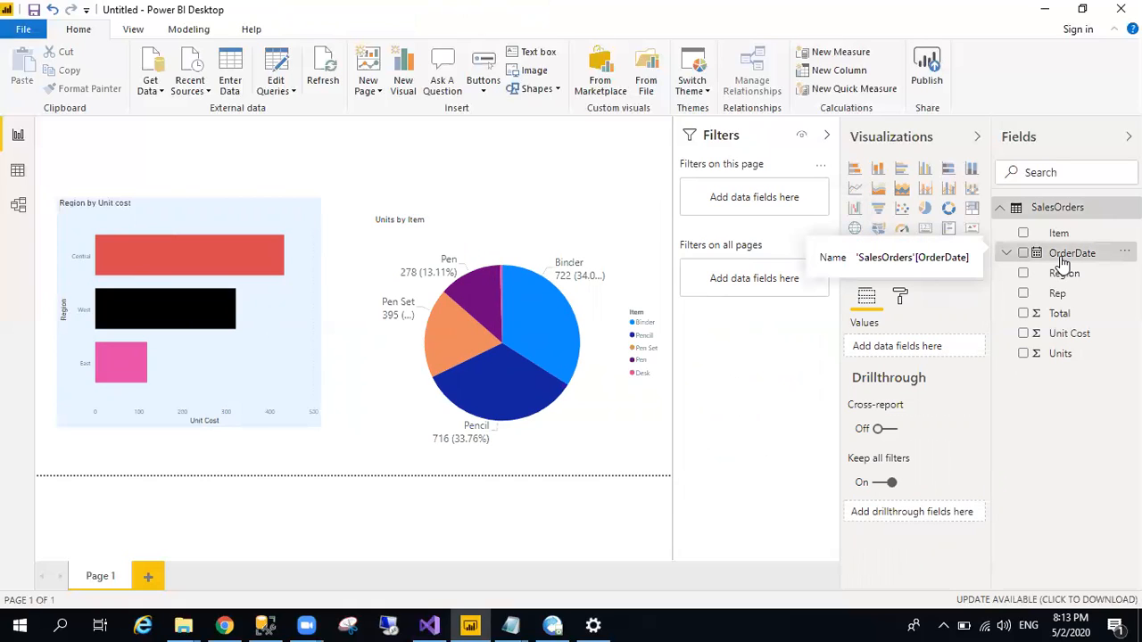
- Place a wide visual above the two charts, replace its OrderDate field with Rep and turn it into a slicer
left_click_drag(1061, 261, 322, 147)
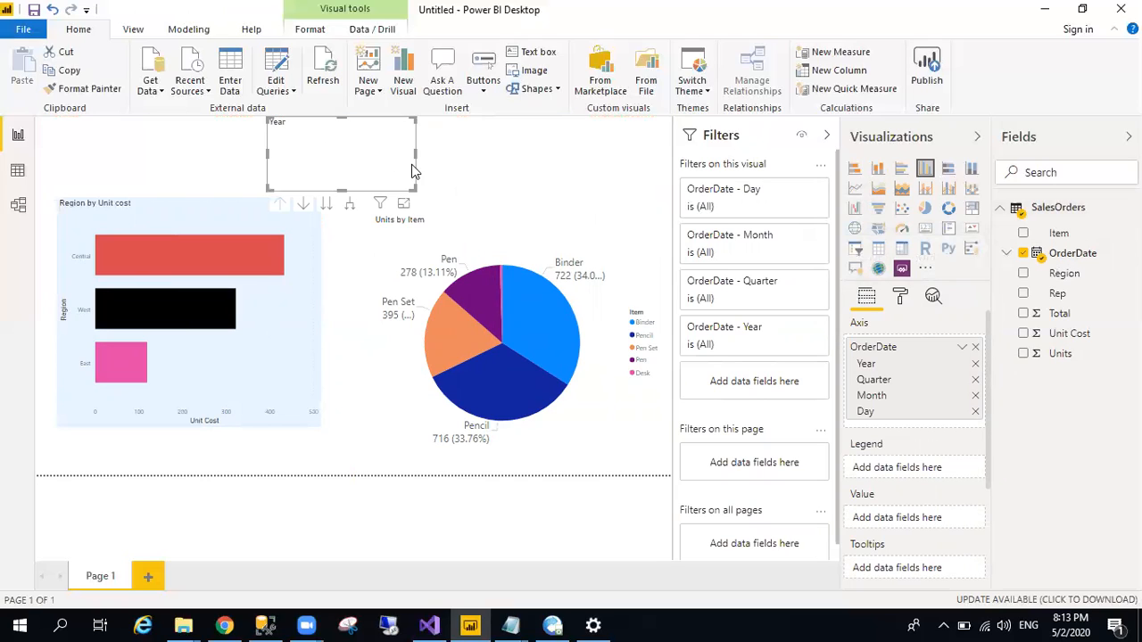
left_click_drag(416, 157, 587, 155)
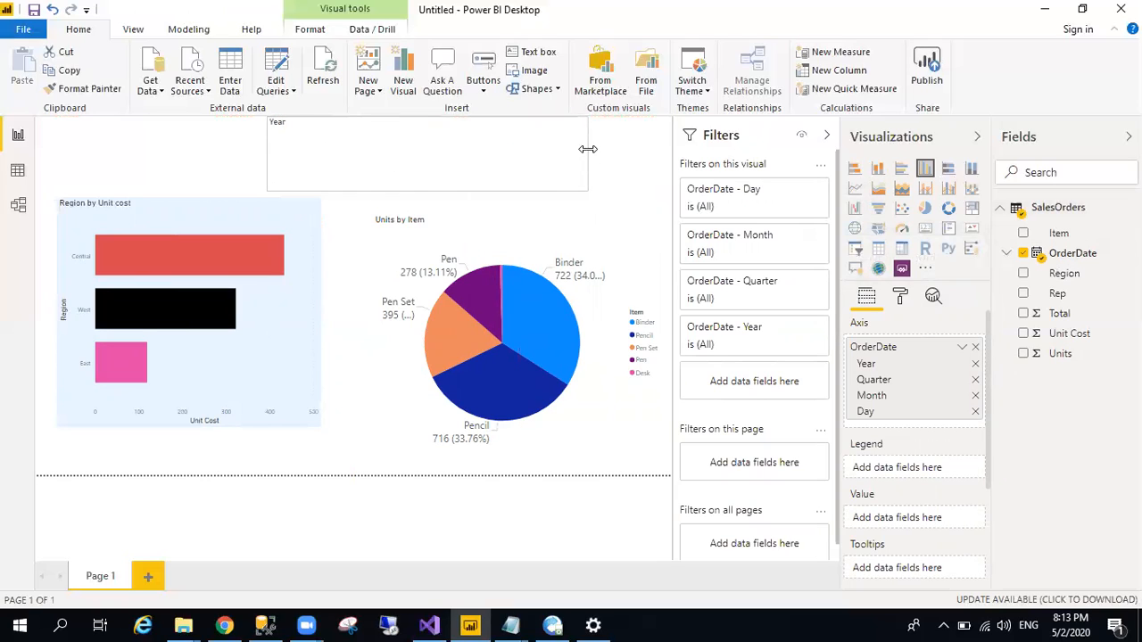
left_click(1022, 253)
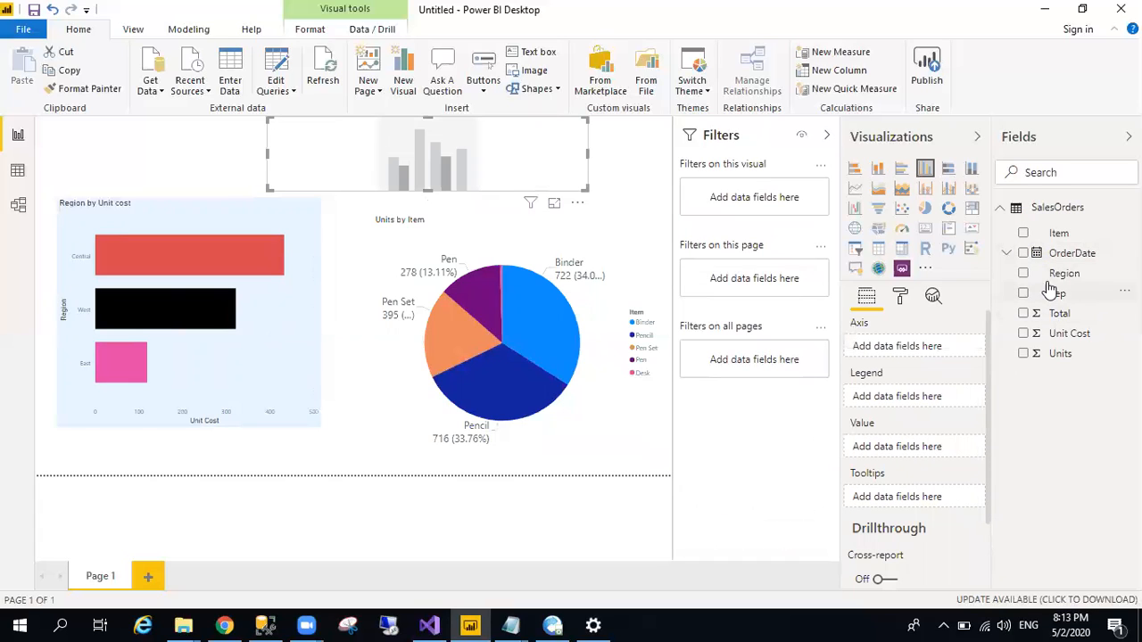
left_click(1023, 294)
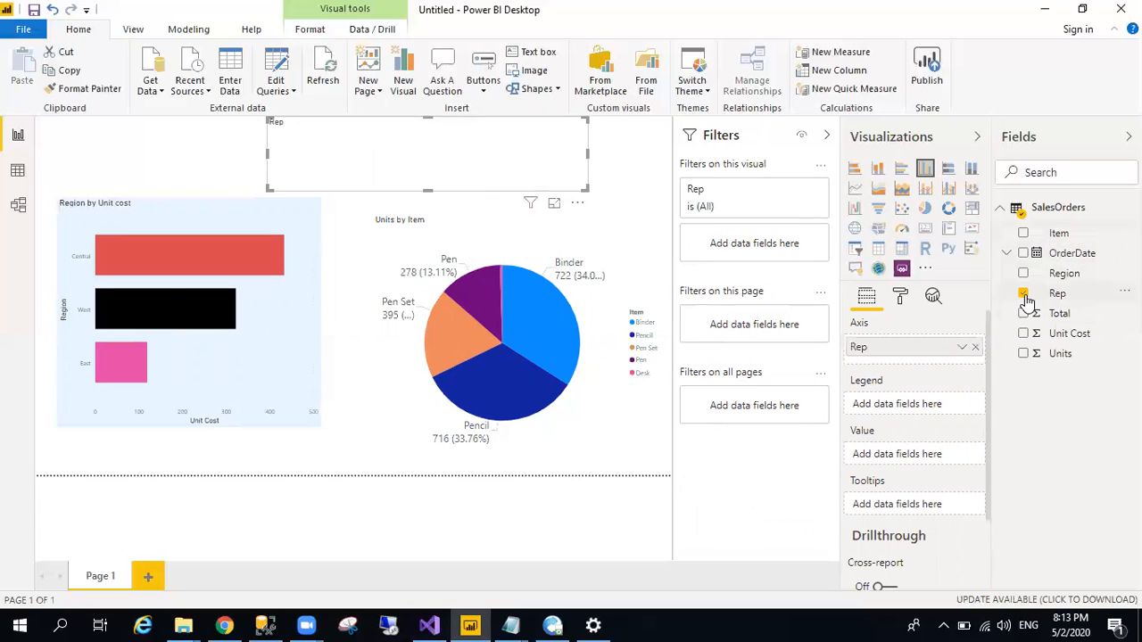
left_click(855, 248)
- Filter the charts by different reps in the Rep slicer, ending on the first listed rep, and widen the slicer
left_click(285, 141)
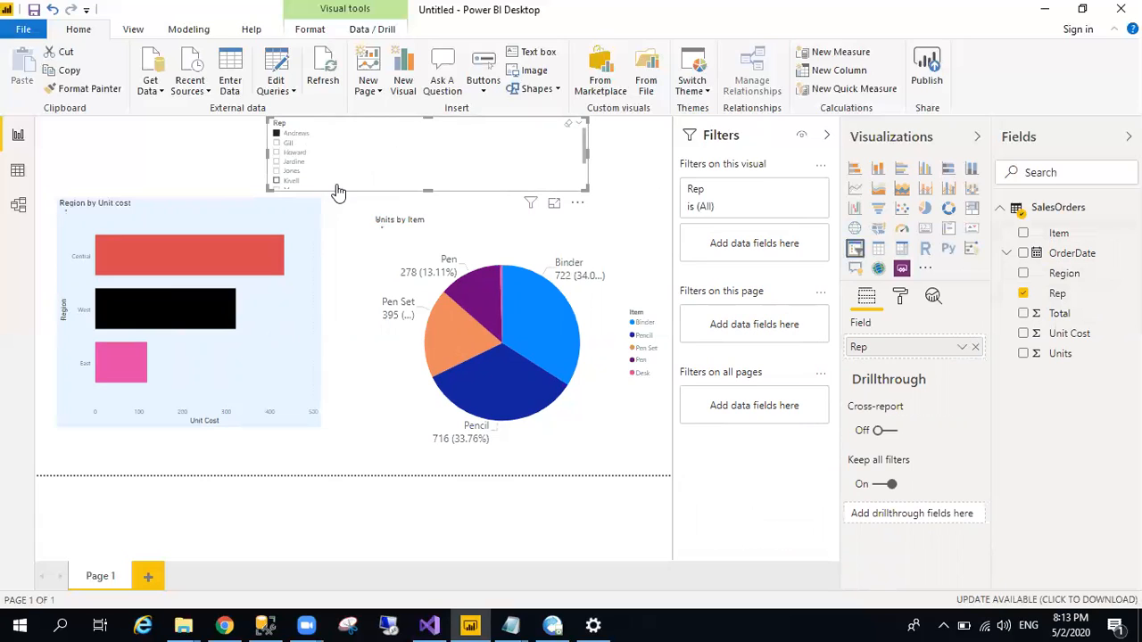
left_click(294, 153)
left_click(294, 166)
left_click(291, 155)
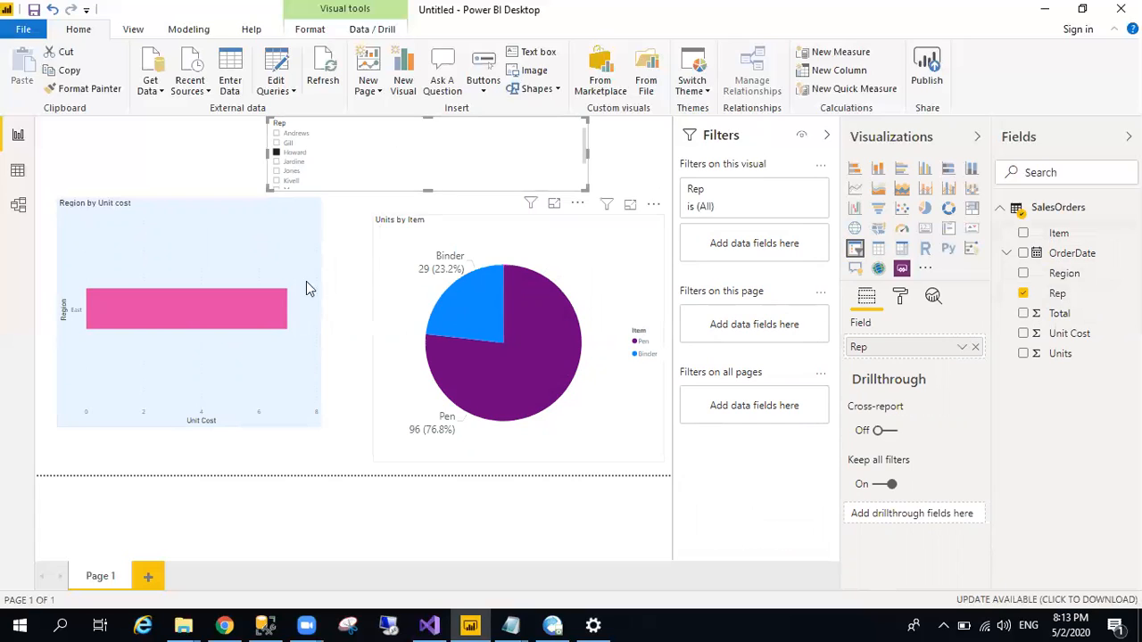
left_click(290, 173)
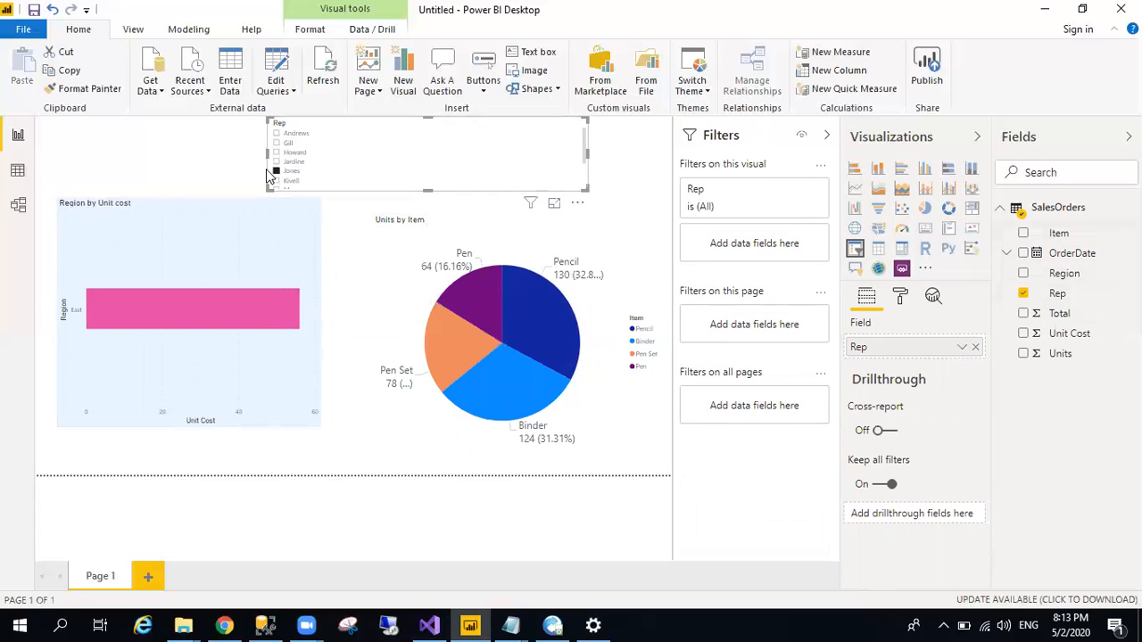
left_click(291, 133)
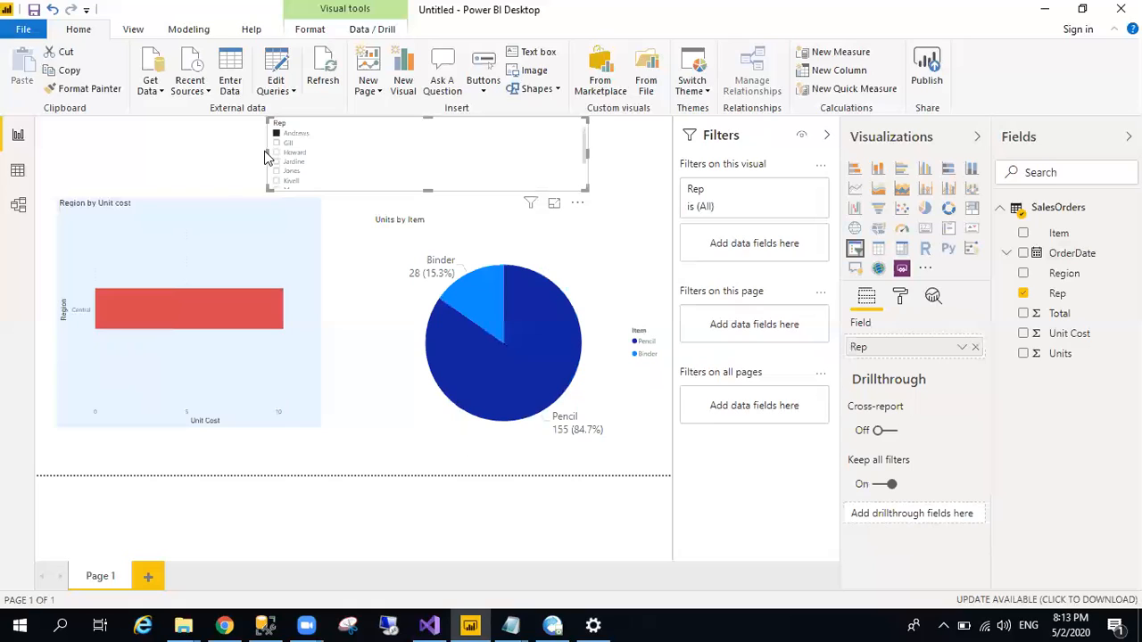
left_click_drag(266, 156, 162, 147)
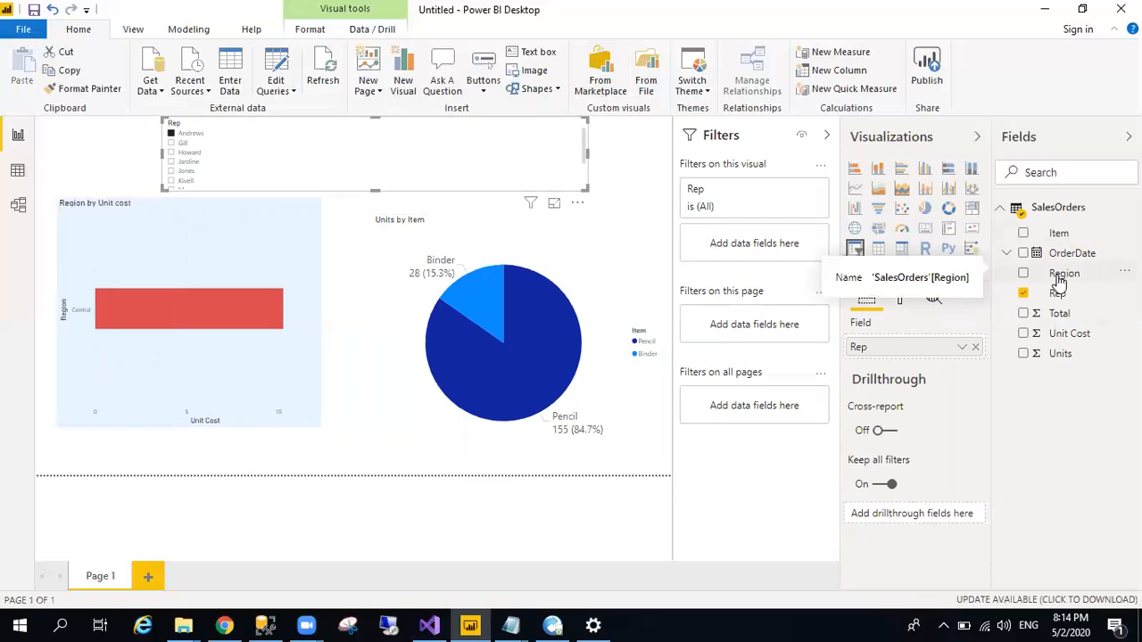
- Create a hierarchy in the SalesOrders table with Region nested under Rep
mouse_move(1059, 282)
left_mouse_down()
mouse_move(778, 251)
mouse_move(1060, 276)
left_mouse_up()
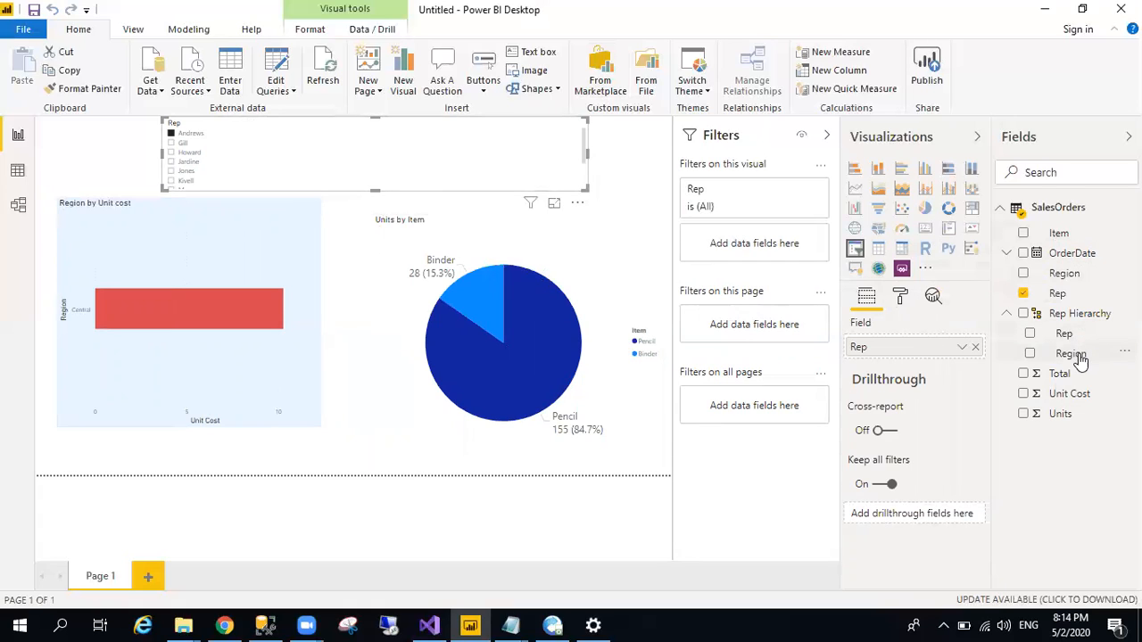
- Try a Region filter on the Rep slicer visual with Central and East, and remove the filter from the visual
left_click_drag(1078, 361, 797, 254)
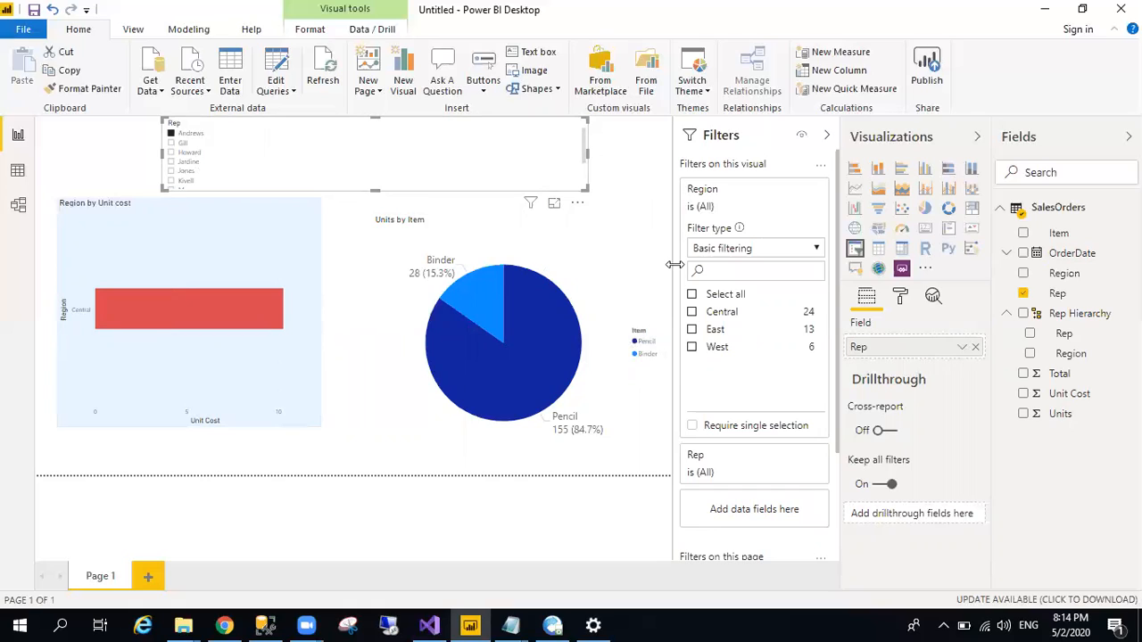
left_click(723, 318)
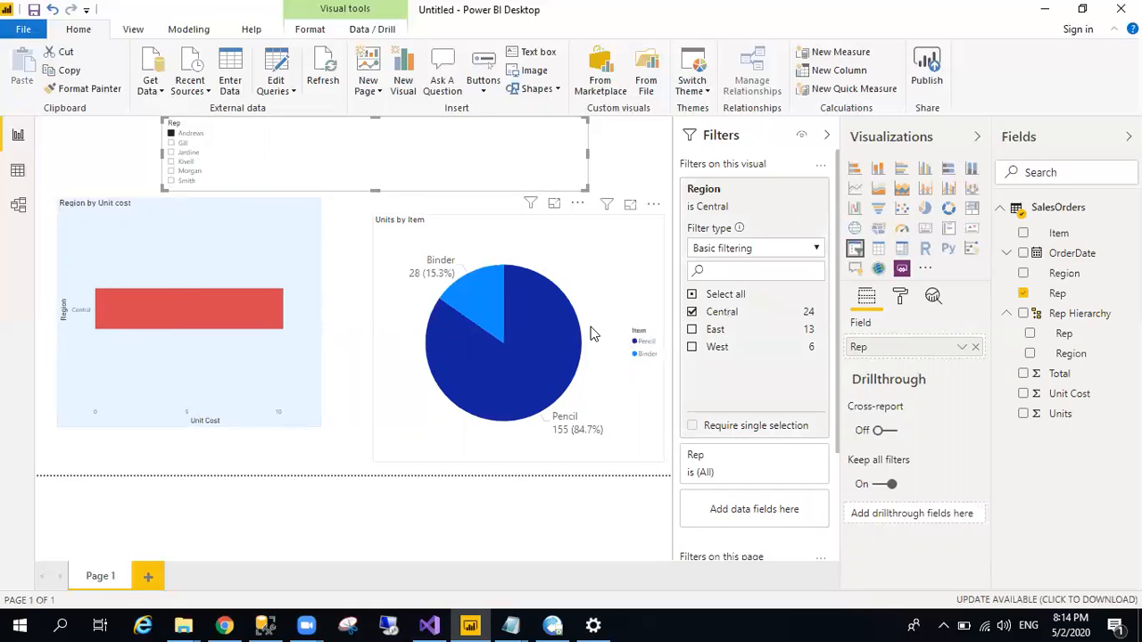
left_click(712, 334)
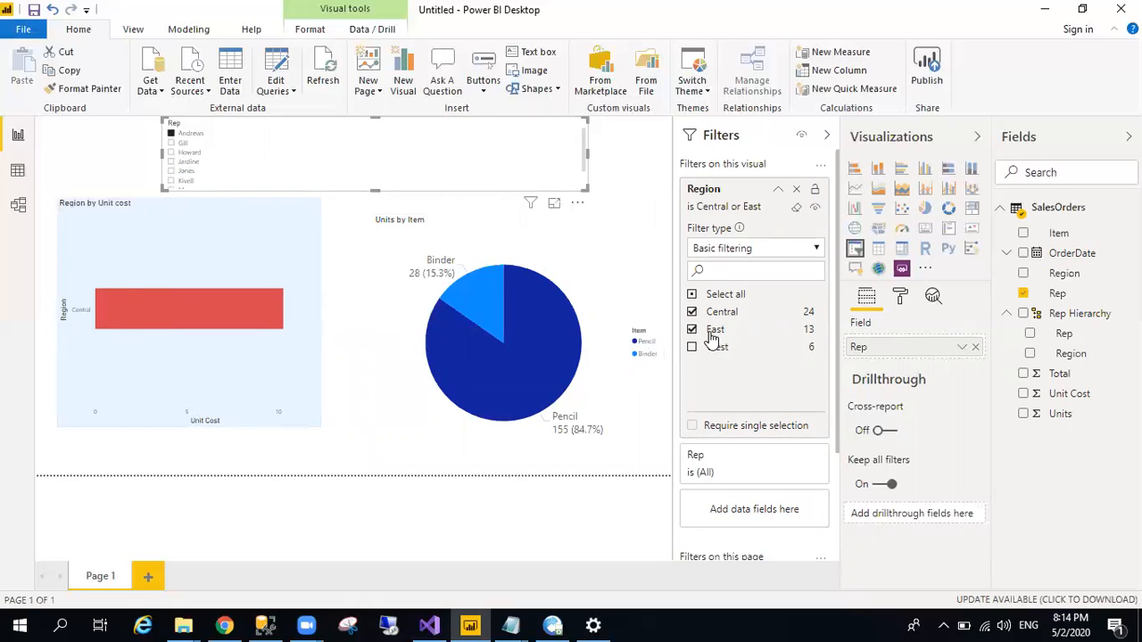
left_click(711, 335)
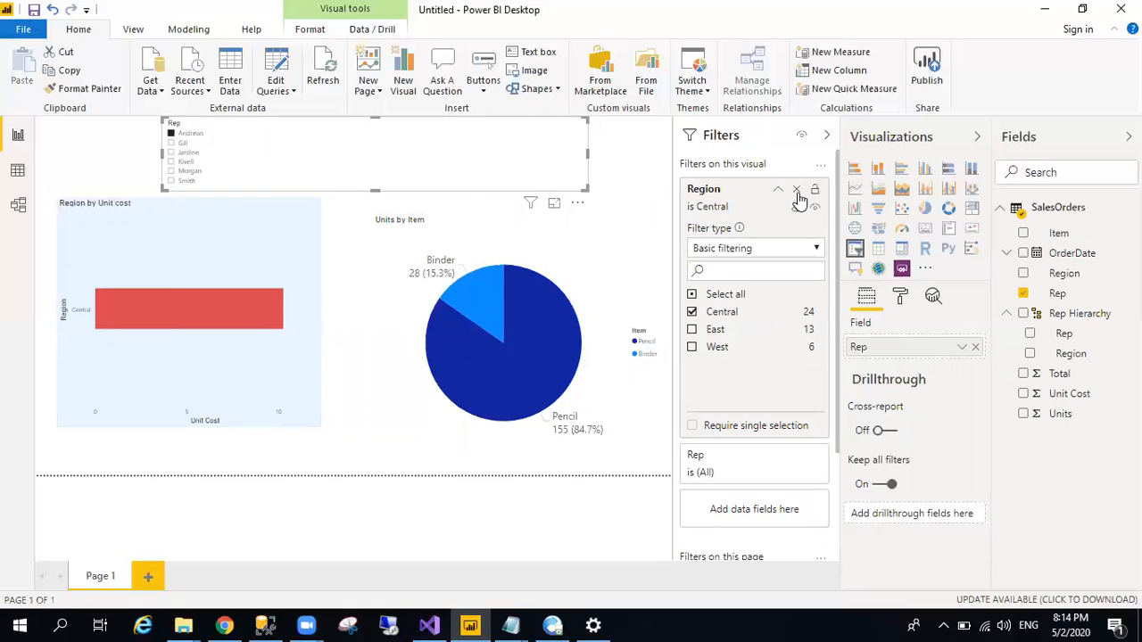
left_click(797, 192)
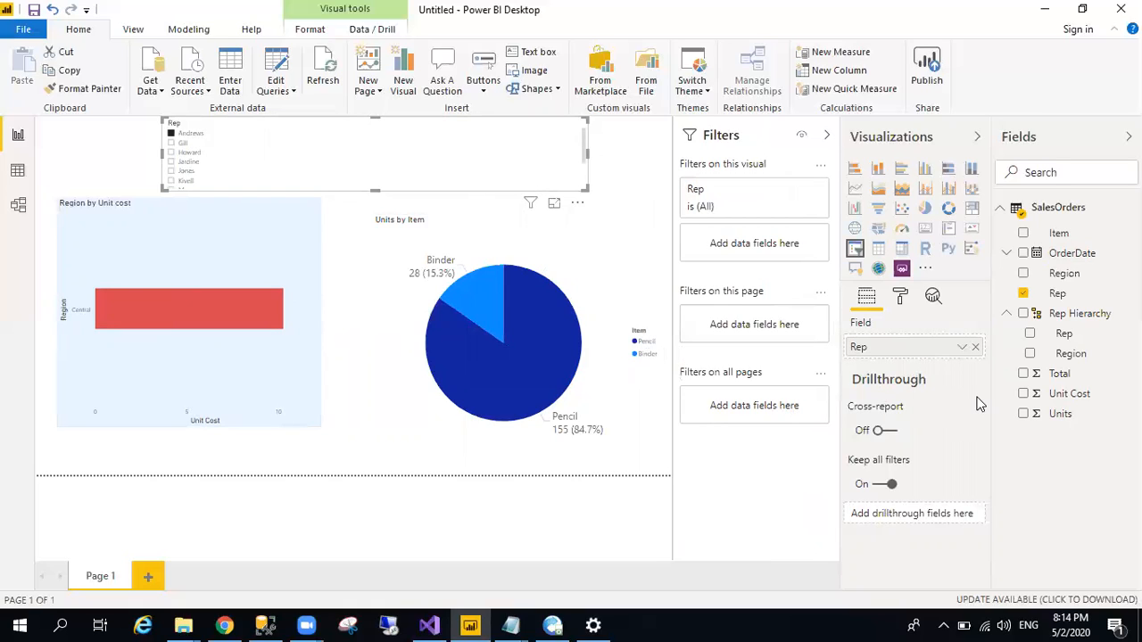
- Add the hierarchy's Region field as a filter on all pages and select East and West
left_click_drag(1067, 359, 798, 415)
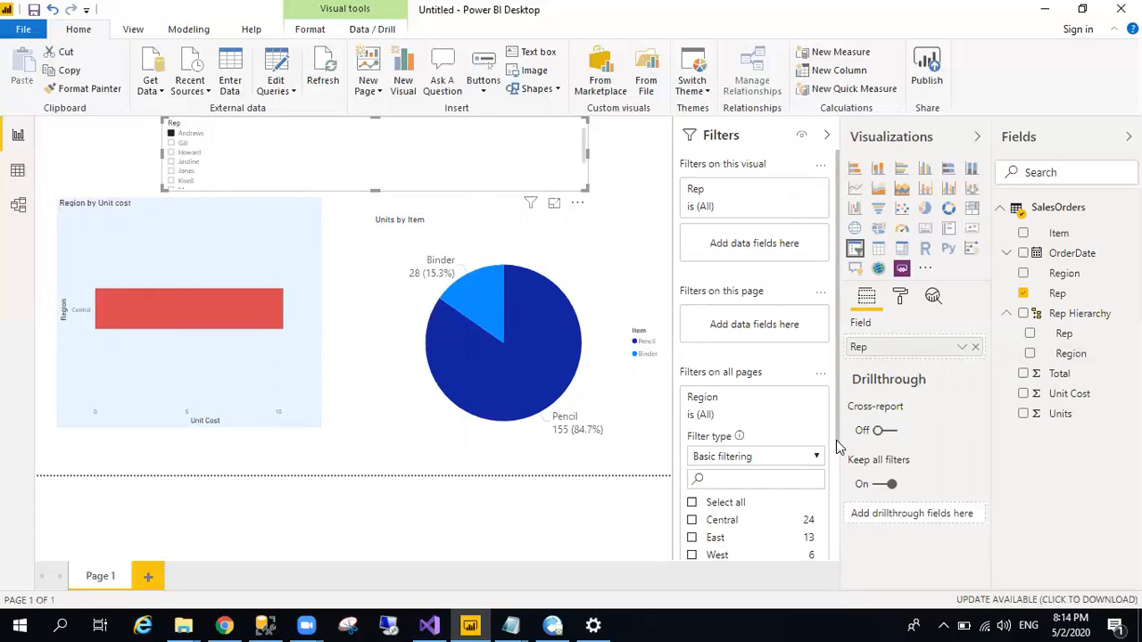
scroll(837, 449, "down", 2)
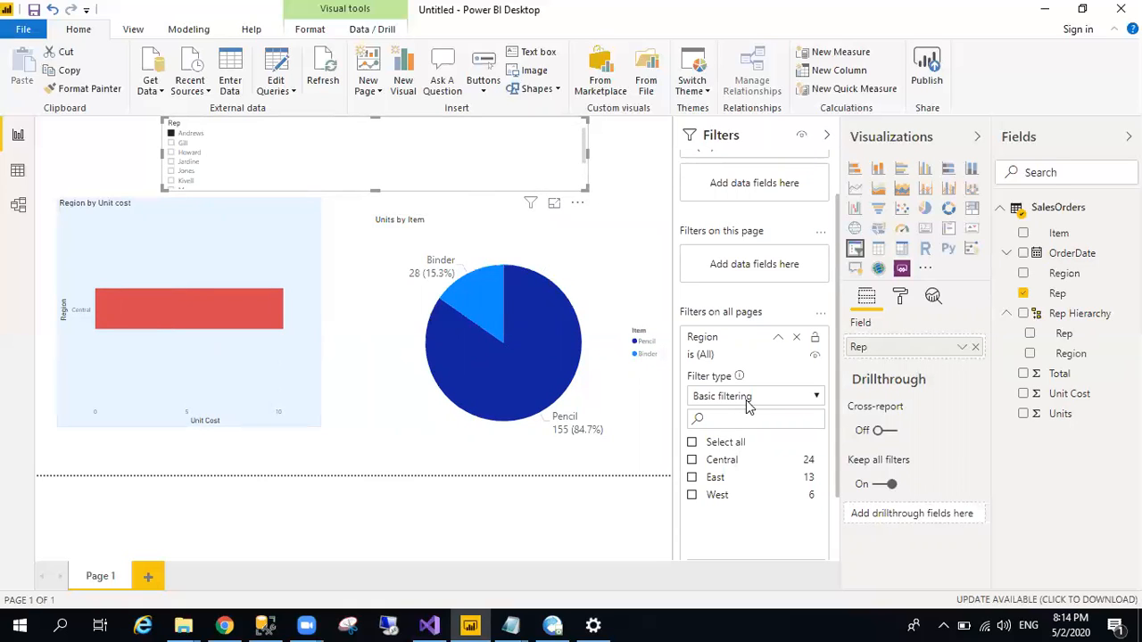
left_click(692, 478)
left_click(711, 496)
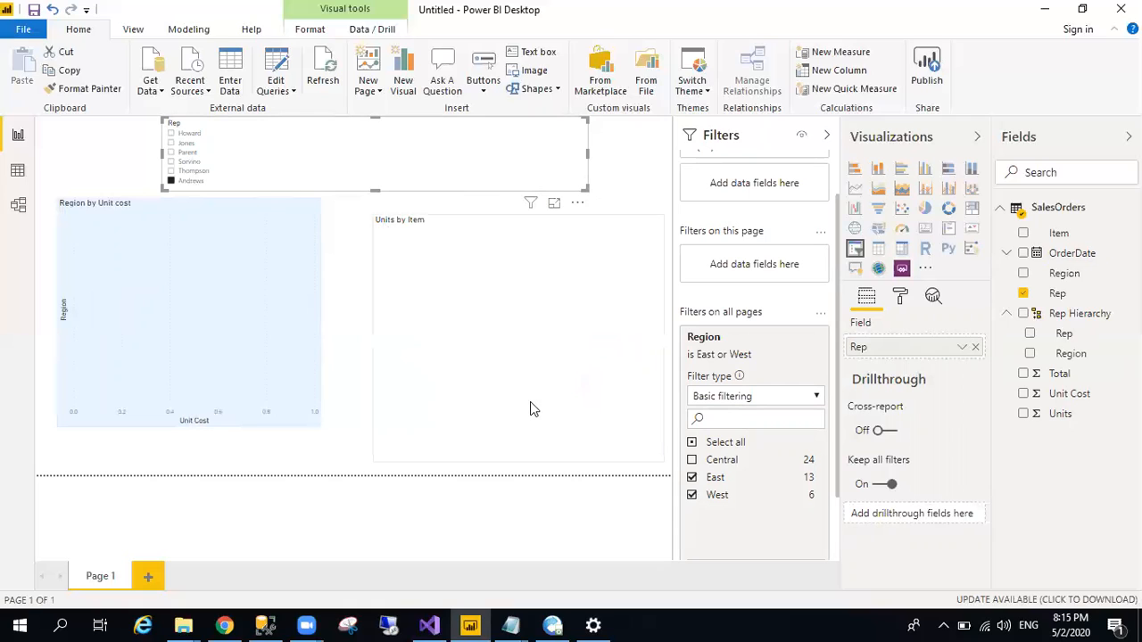
- Try the all-pages Region filter with West and Central individually, ending with only East selected
left_click(713, 477)
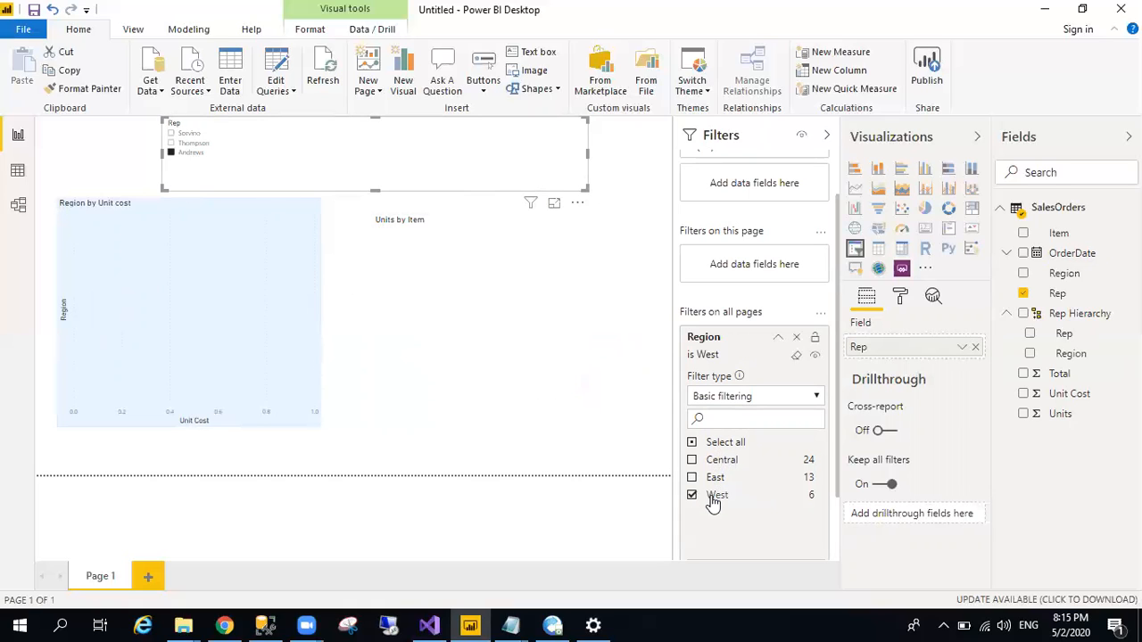
left_click(713, 495)
left_click(720, 462)
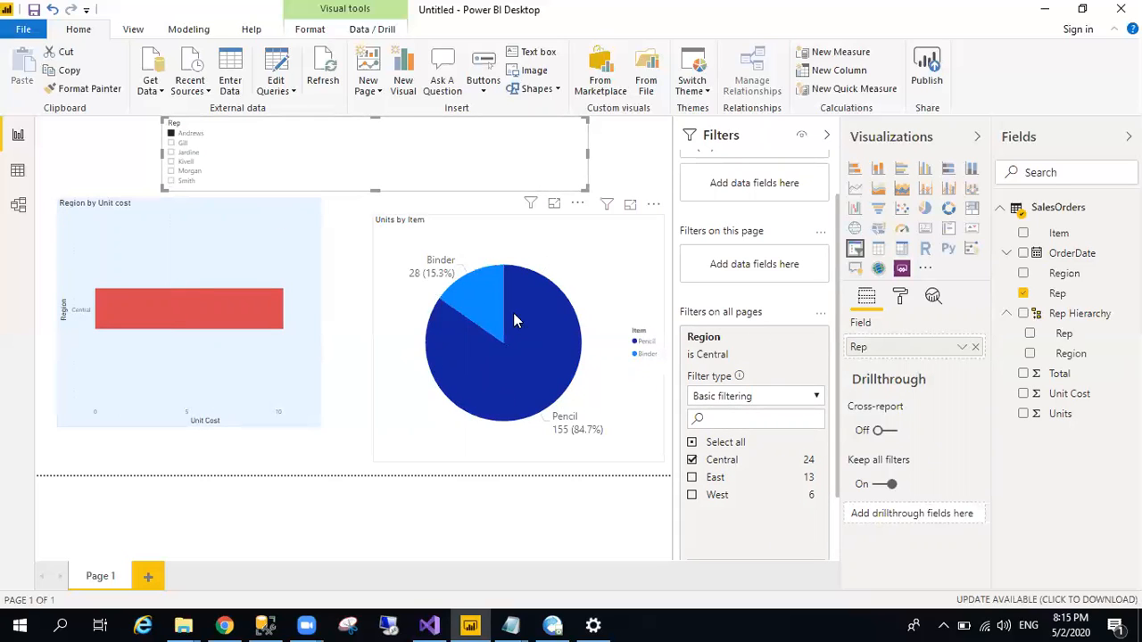
left_click(727, 462)
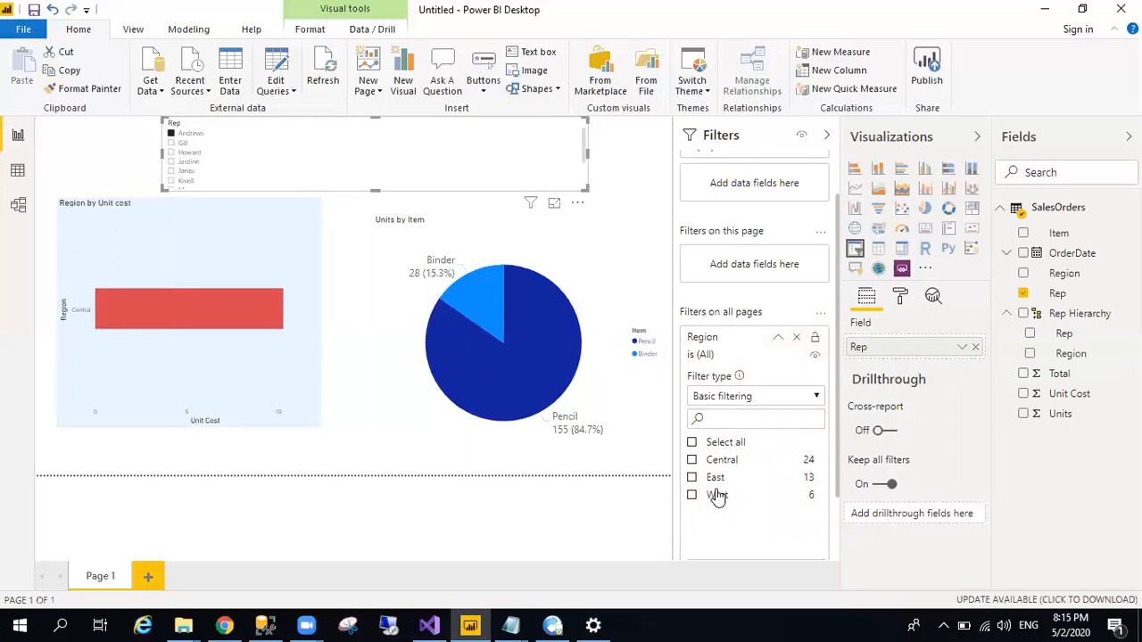
left_click(716, 479)
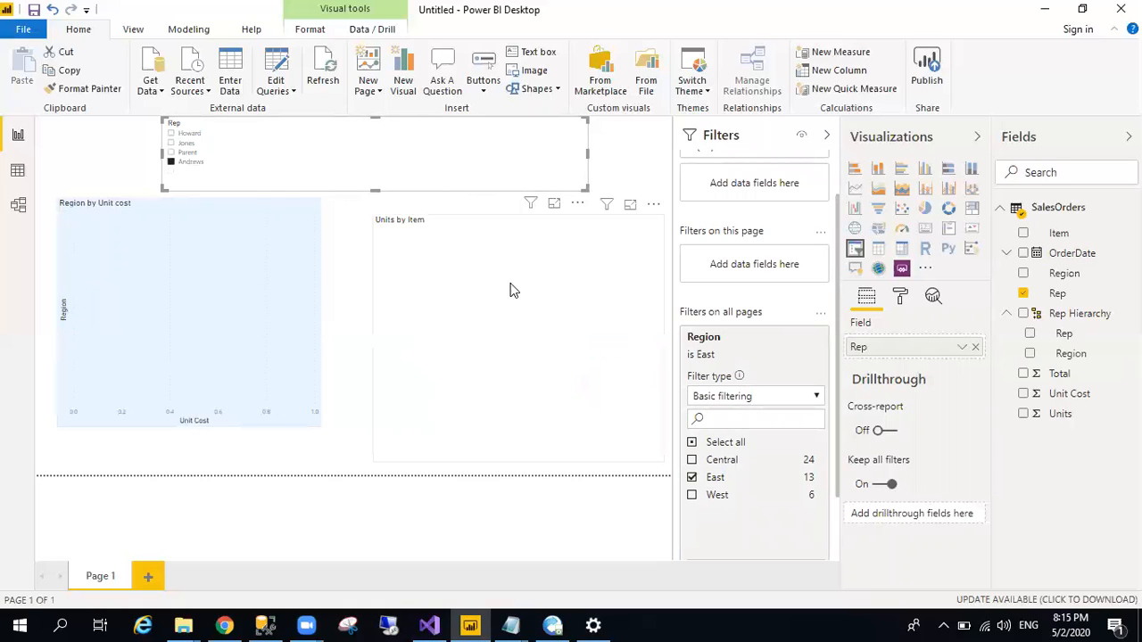
- Keep basic filtering for the Region filter and clear the selected rep in the Rep slicer
left_click(752, 400)
left_click(753, 401)
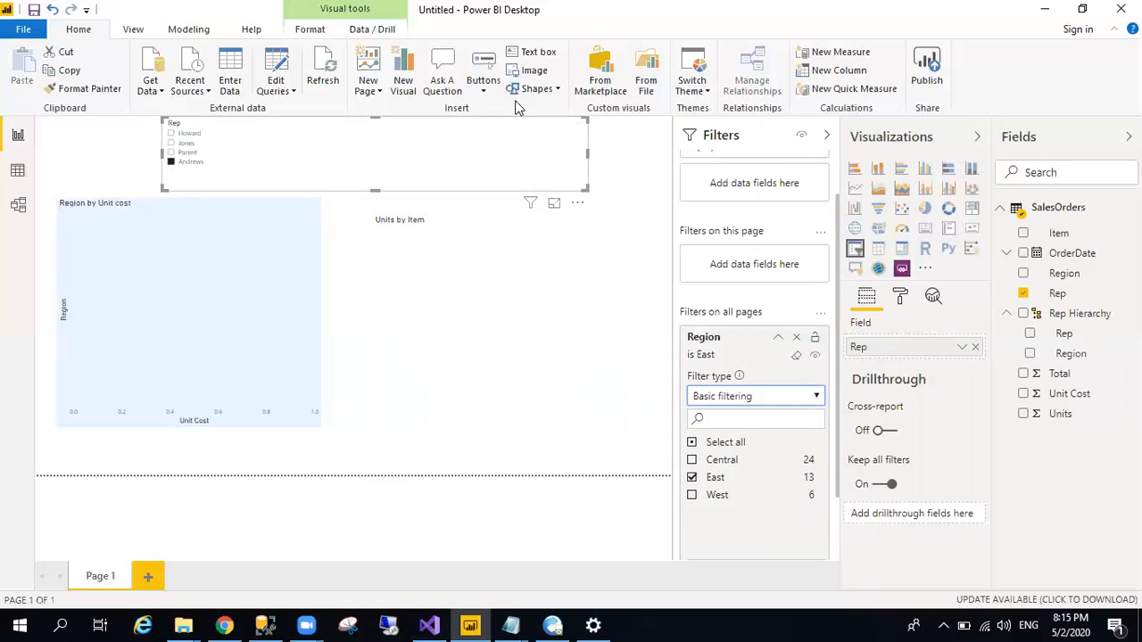
left_click(177, 161)
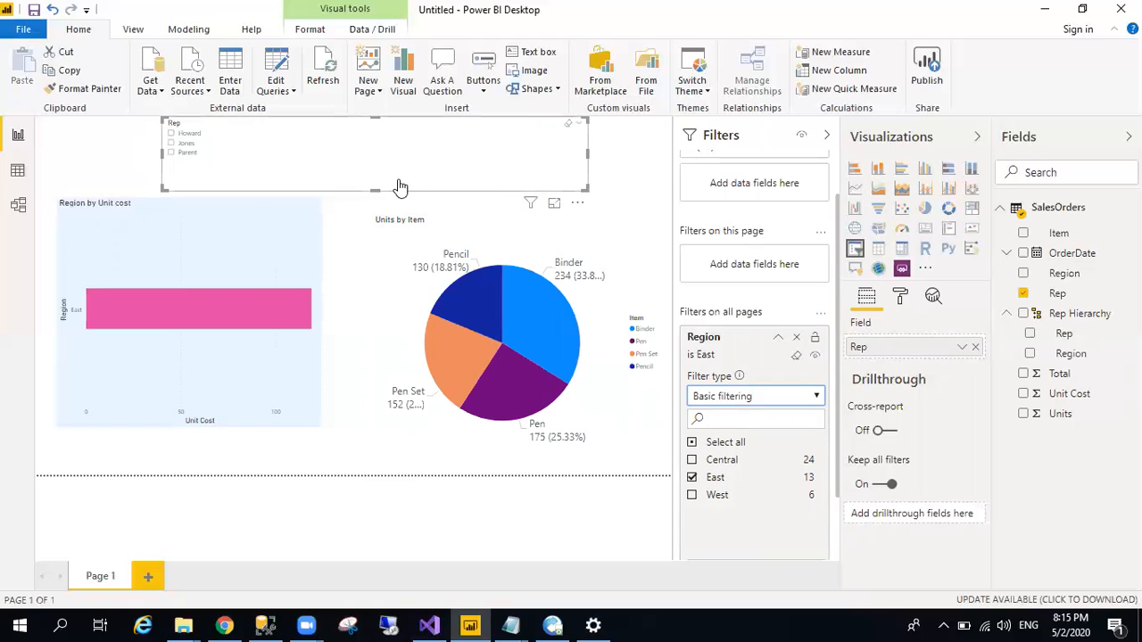
- Shorten the Rep slicer, align it with the bar chart's left edge, widen it across both charts and deselect it
left_click_drag(372, 189, 375, 169)
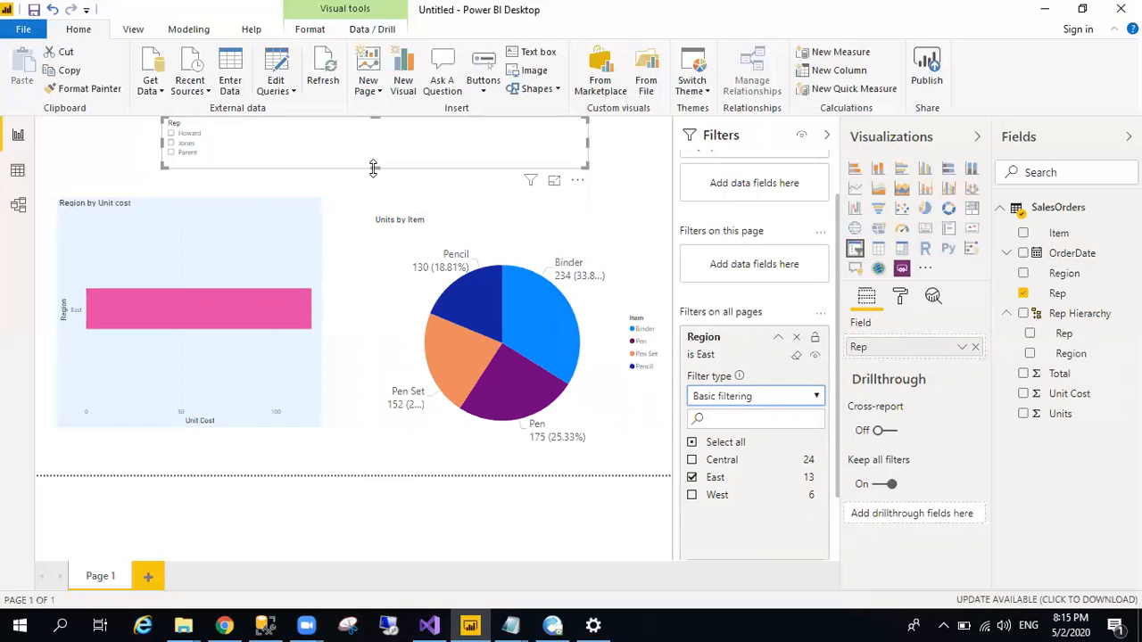
left_click(124, 153)
left_click_drag(344, 153, 246, 159)
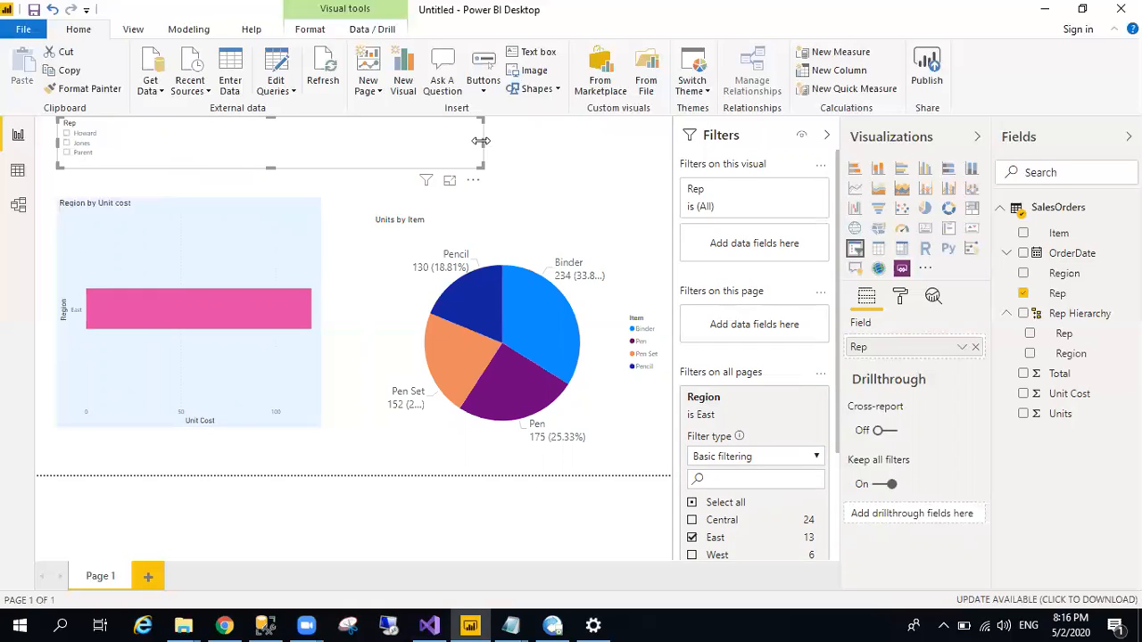
left_click_drag(481, 140, 650, 157)
left_click(659, 159)
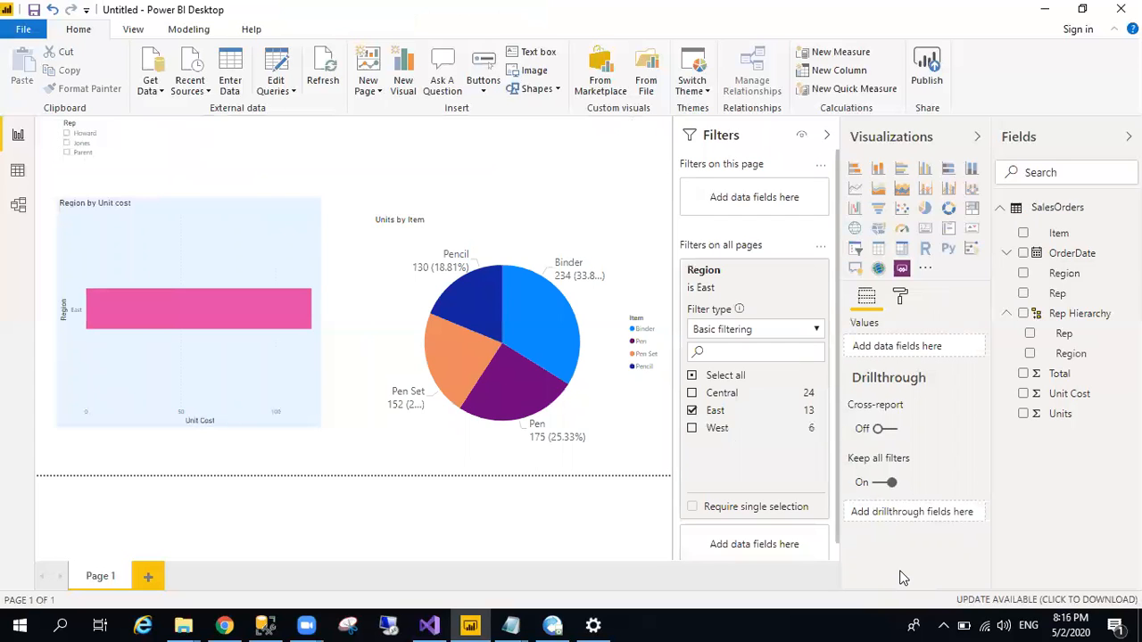